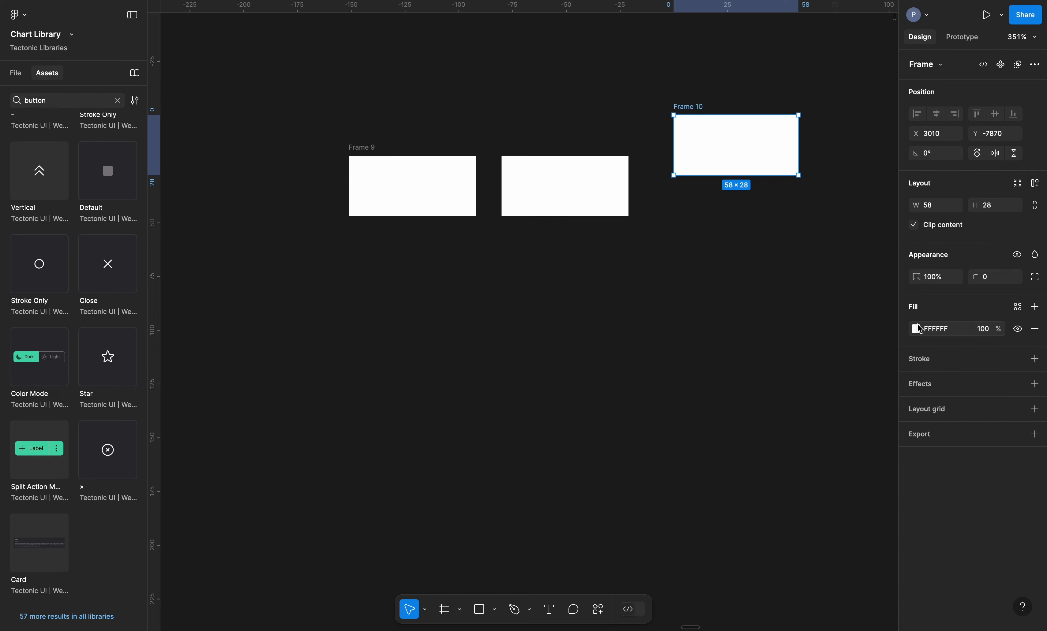
Fill Frame 10 with red FB3F3F and drag it into Frame 9 between the white frames
left_click(783, 570)
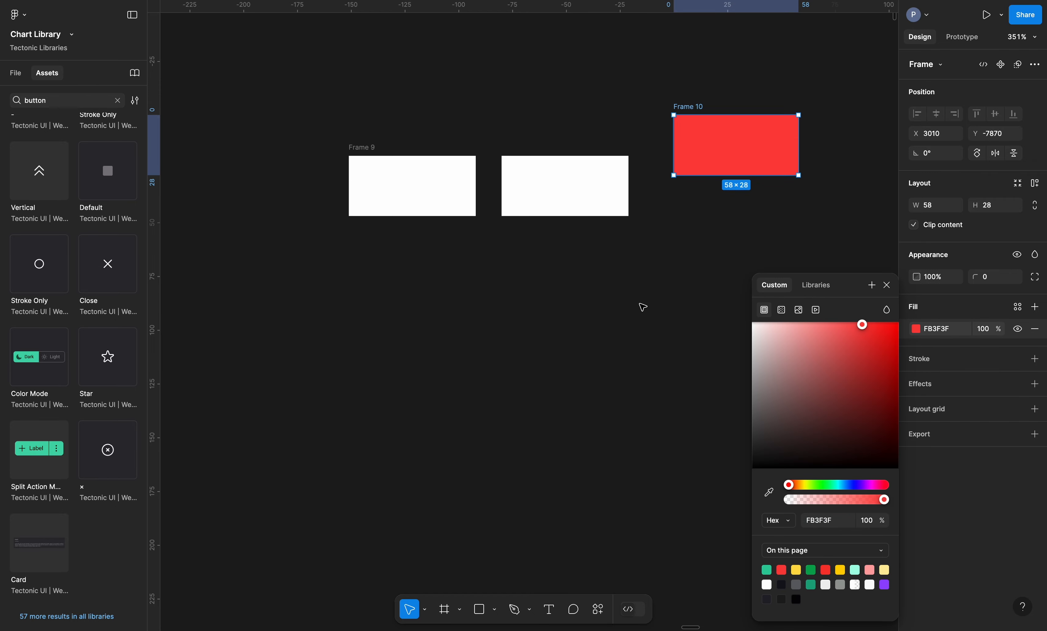
left_click(641, 307)
left_click(739, 128)
left_click_drag(739, 128, 498, 181)
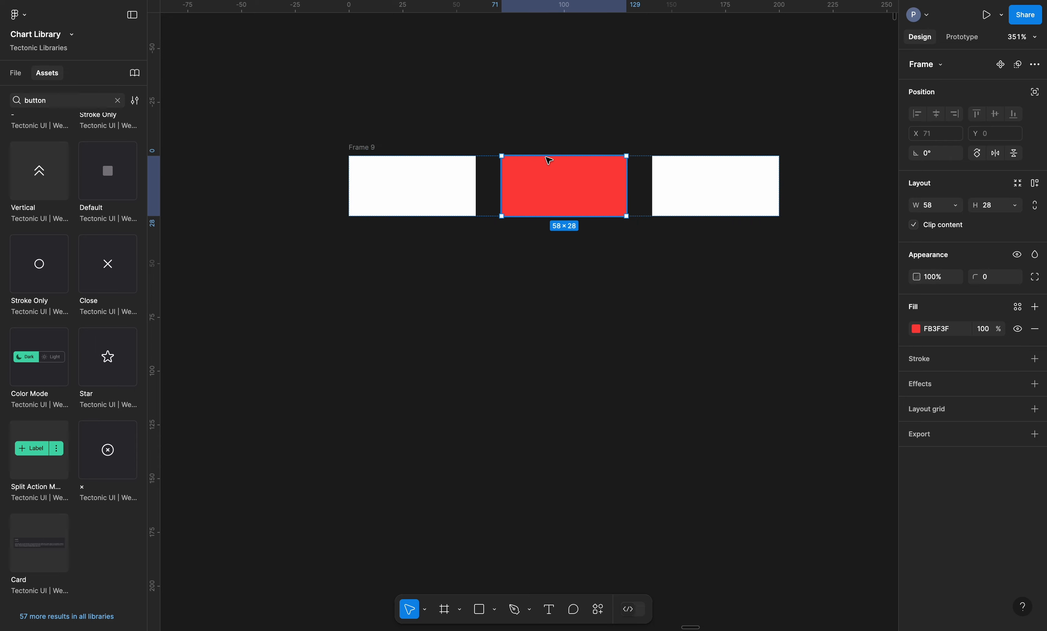
Delete Frame 9's rightmost white frame, leaving one white and one red frame
left_click(681, 189)
key("Delete")
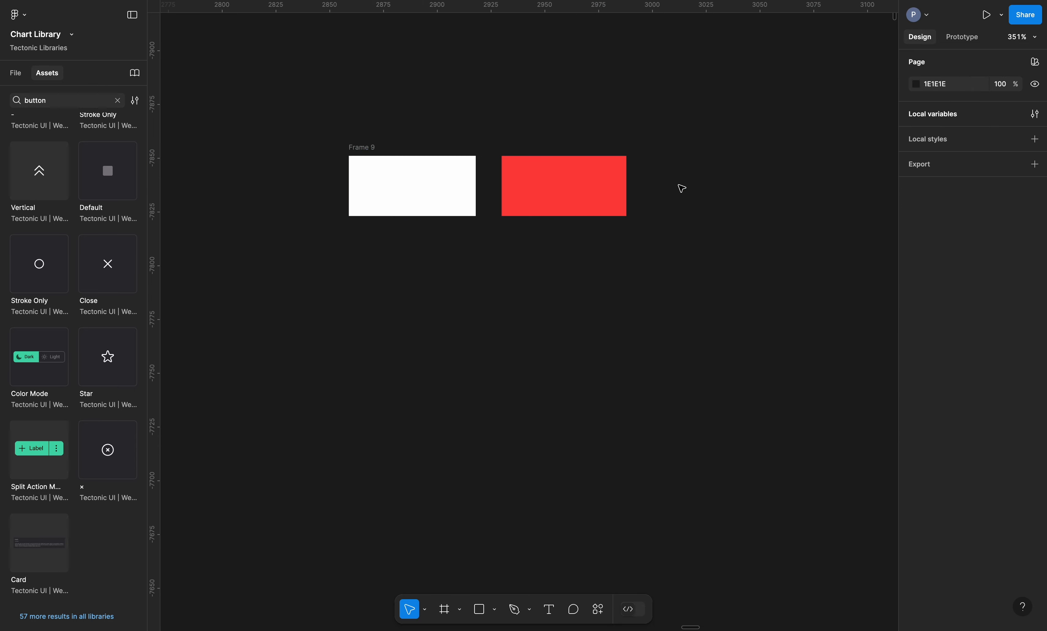
left_click(533, 197)
left_click(419, 135)
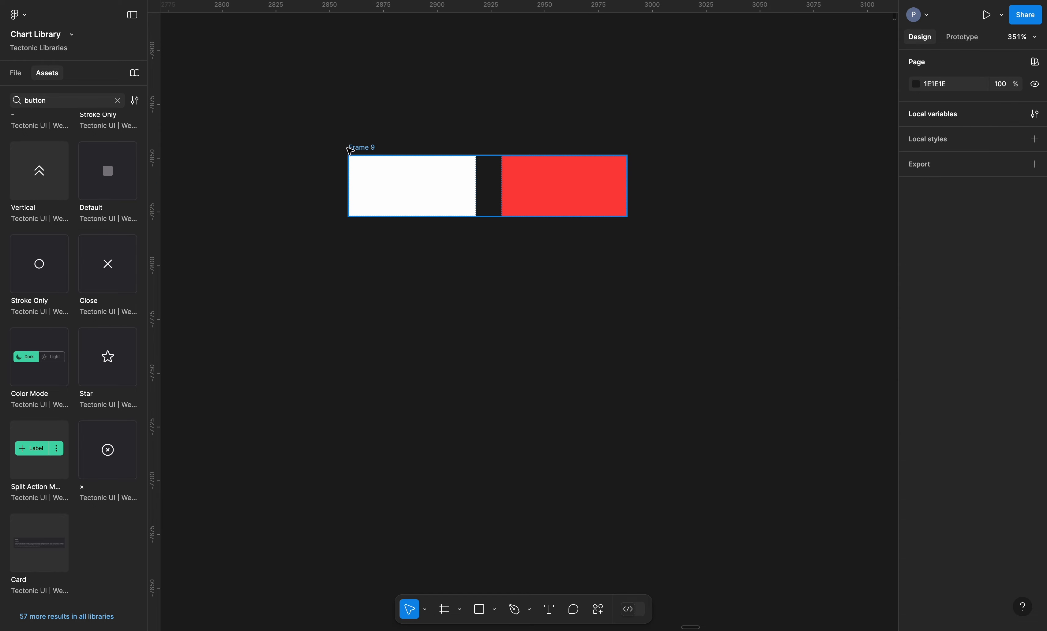
left_click(362, 148)
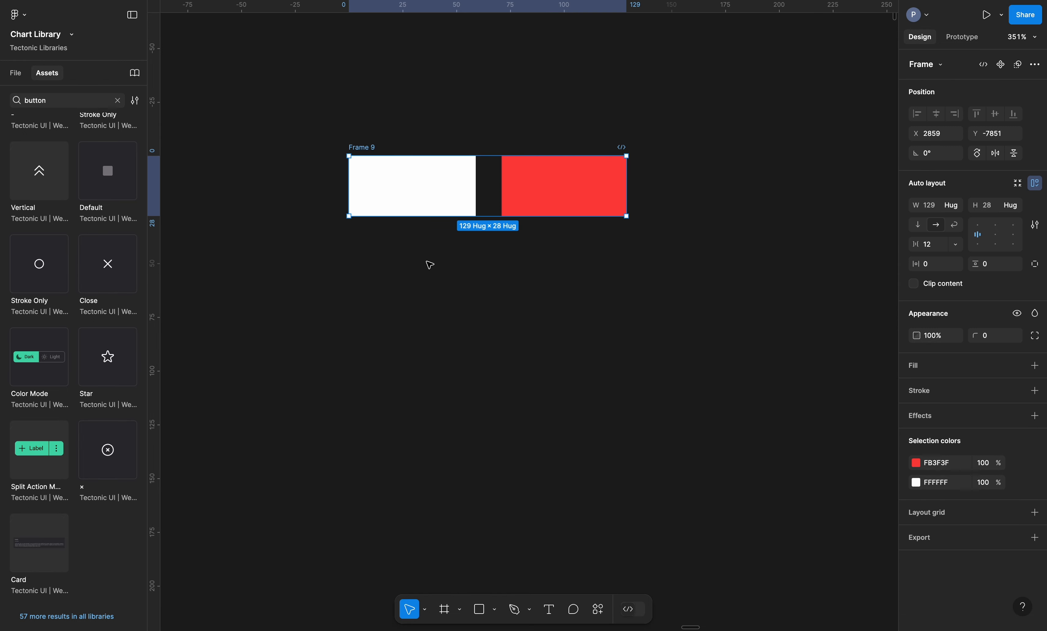
left_click(375, 127)
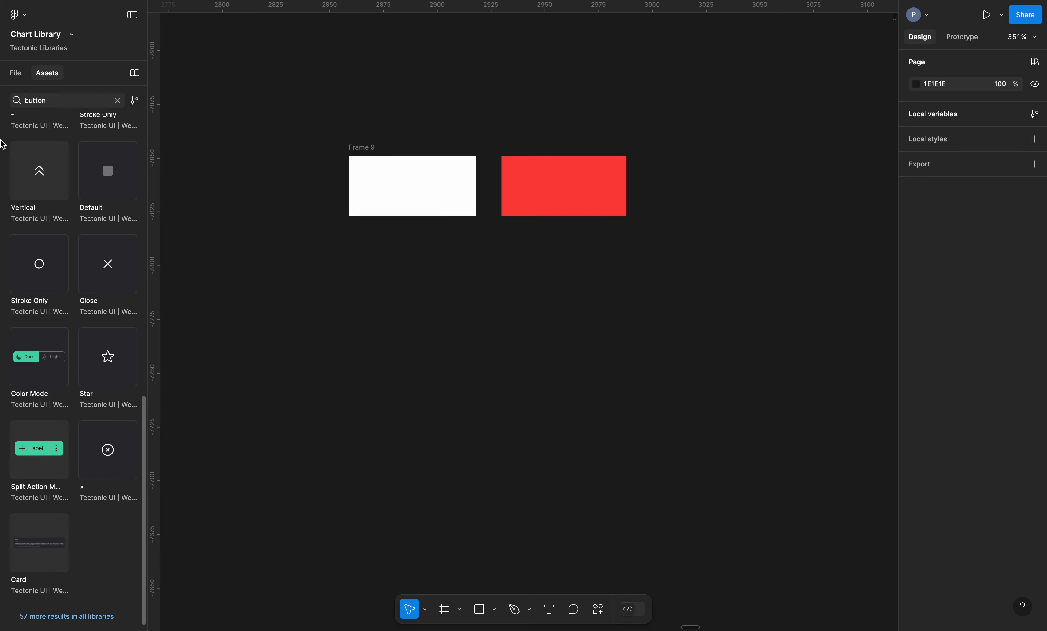
Drop a Vertical chevron instance below Frame 9 and bring up its Swap instance choices
left_click_drag(39, 171, 507, 303)
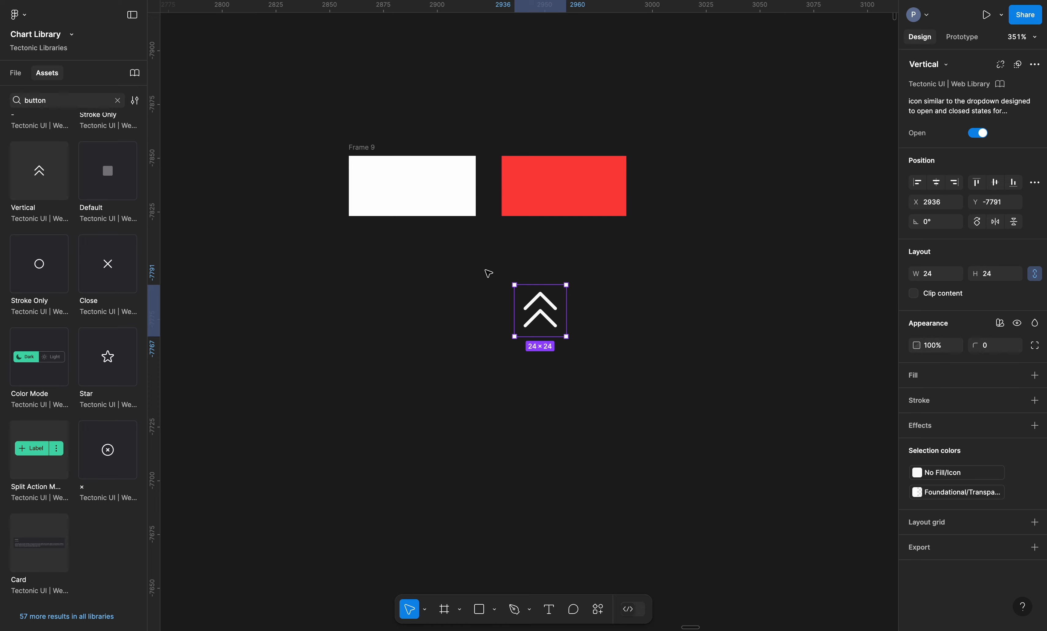
left_click(953, 65)
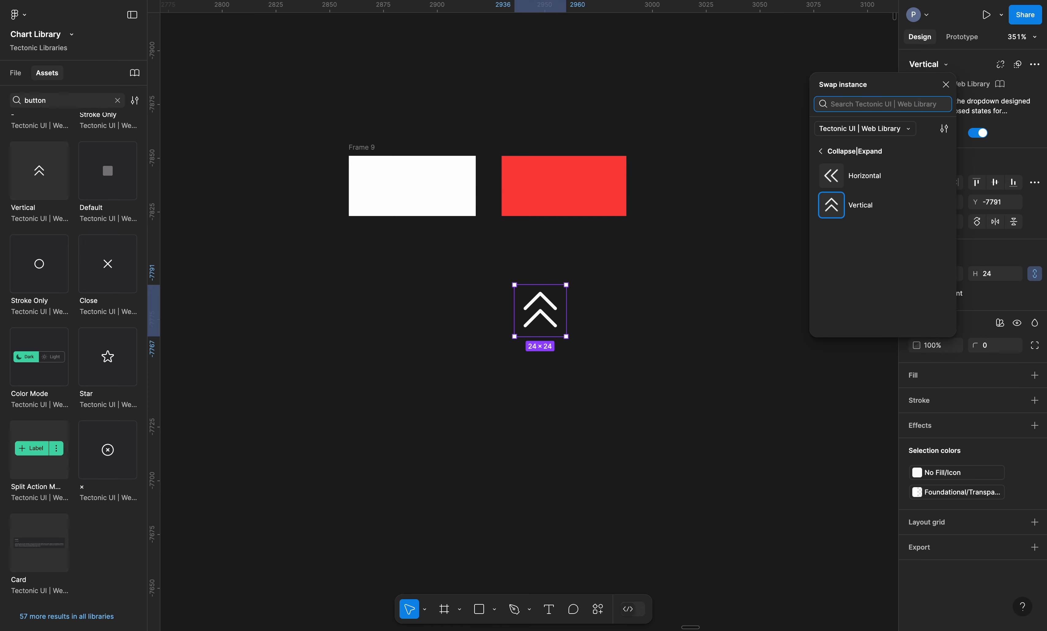
Search the Buttons components for 'arrow' and swap the chevron for the arrow/← icon
left_click(819, 154)
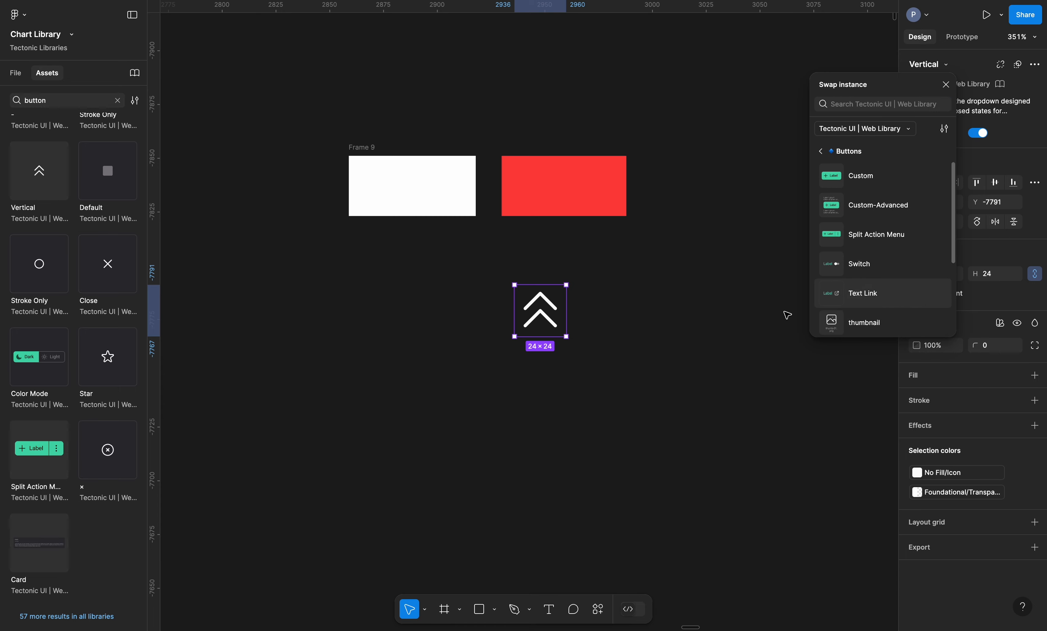
scroll(915, 285, "down", 5)
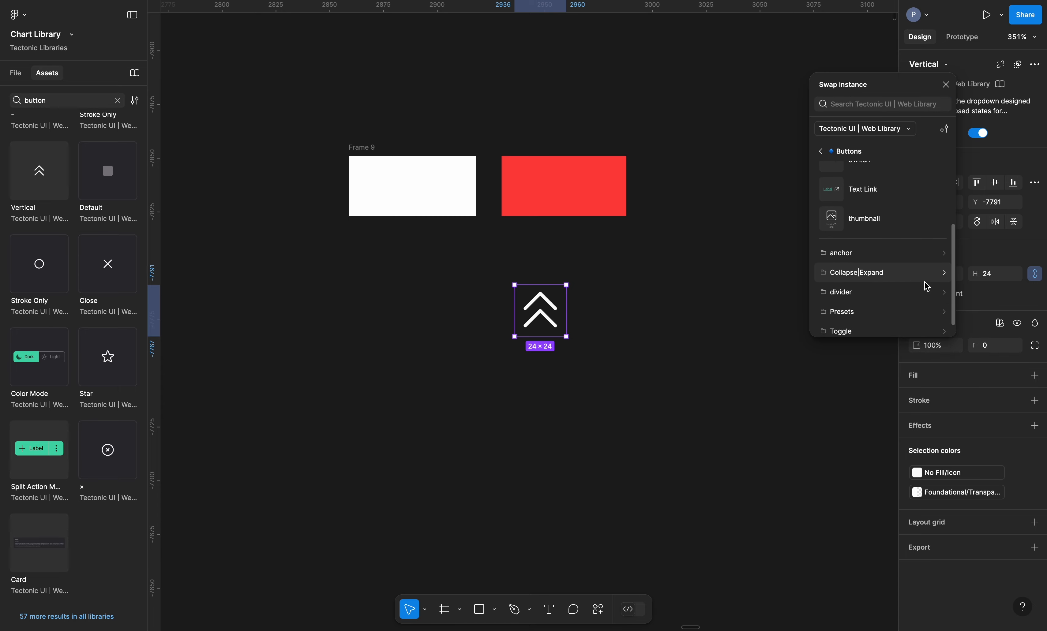
left_click(868, 102)
type("arrow")
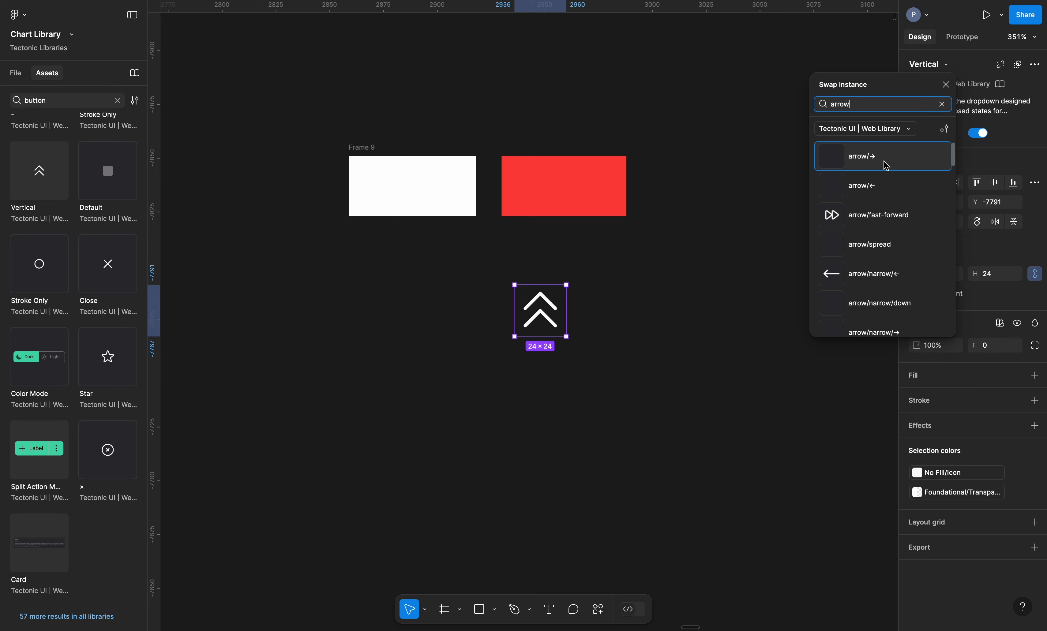
key("Escape")
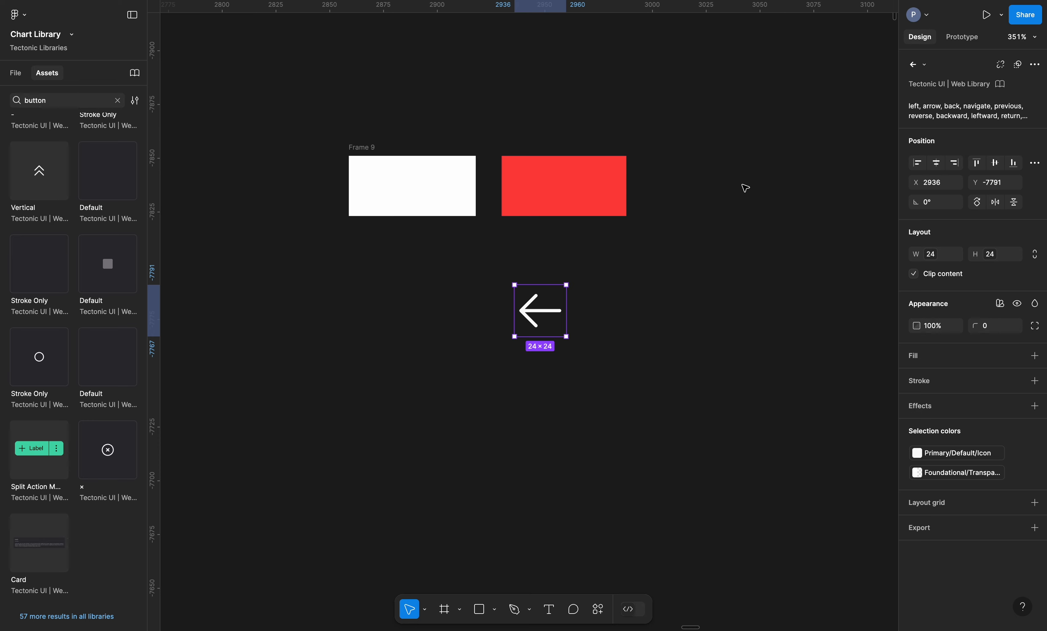
left_click(934, 66)
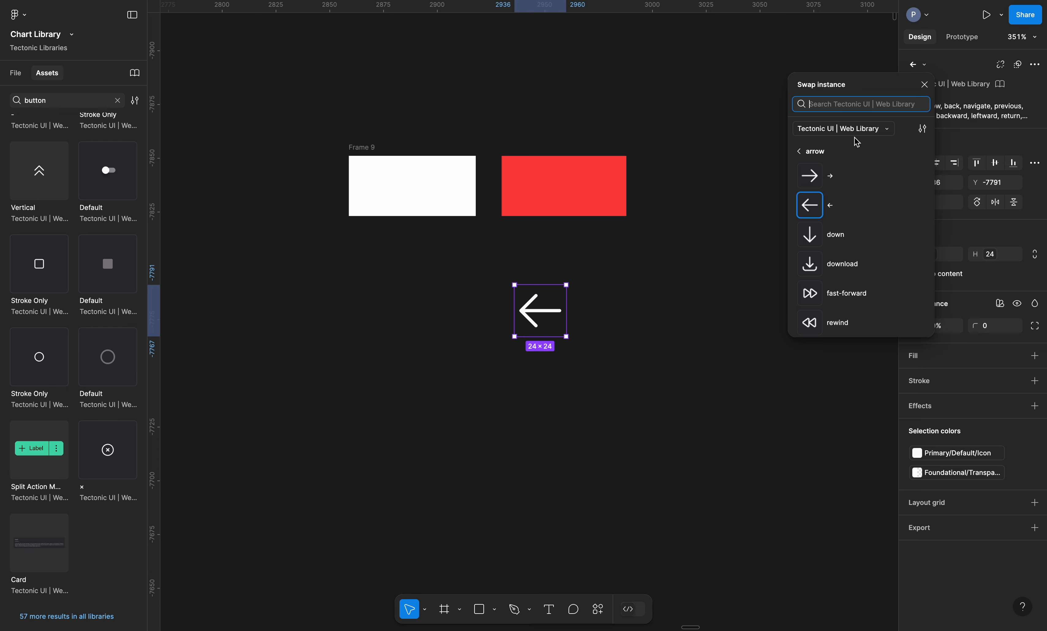
Search for 'button' and swap the arrow for the green Multi-Action Button reading 'Actions'
type("button")
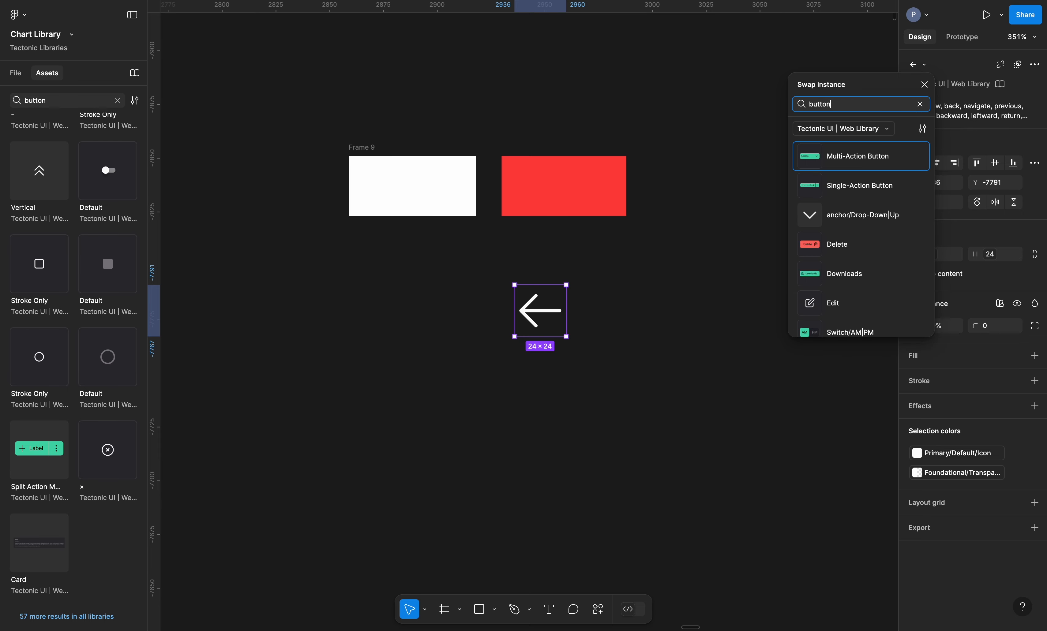
left_click(867, 156)
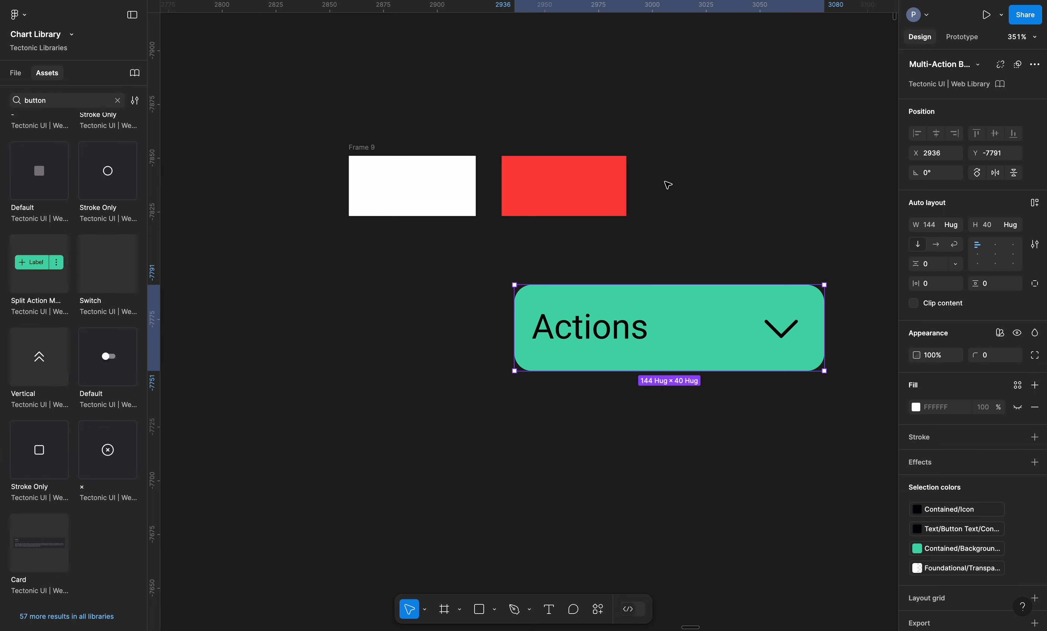
left_click(654, 199)
left_click(681, 325)
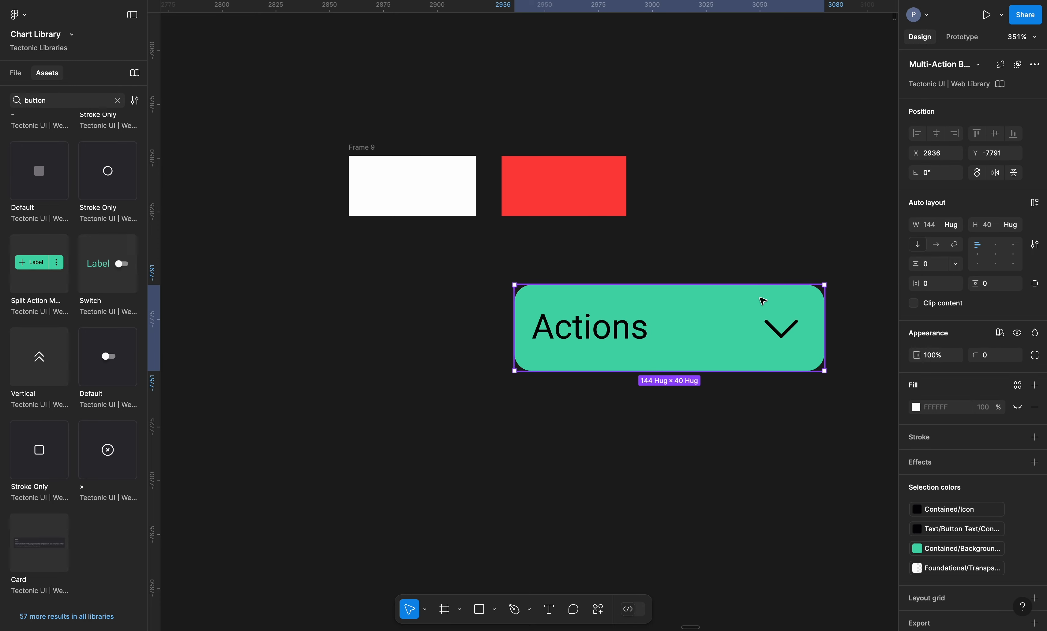
Delete the selected 144 × 40 Actions button instance
key("Delete")
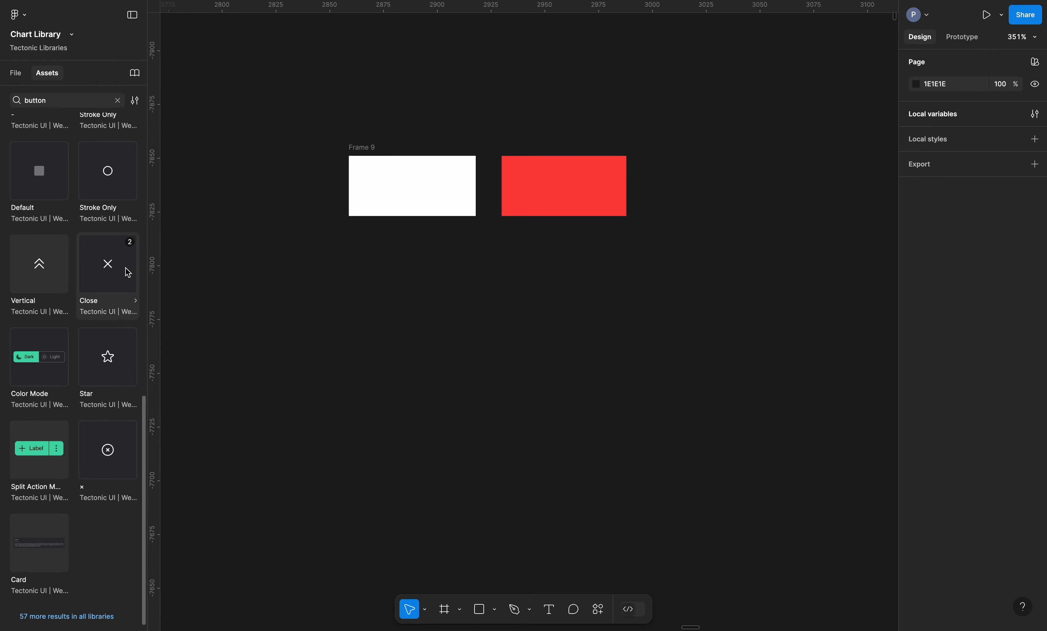
Place a Close X instance below Frame 9, then drop a Vertical chevron over it to replace it
left_click_drag(118, 274, 534, 345)
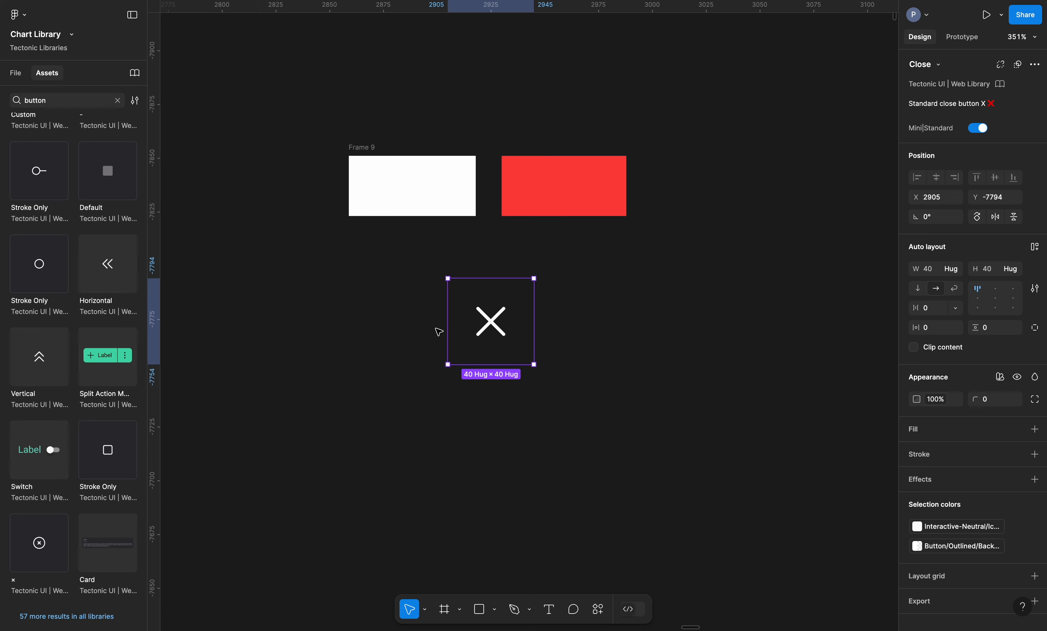
left_click(38, 370)
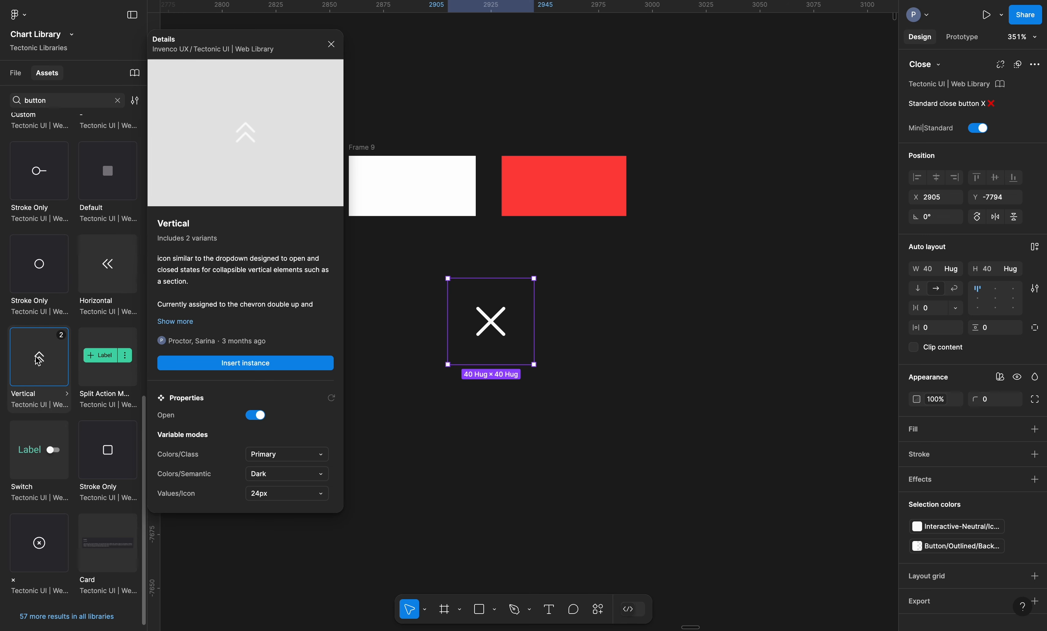
left_click_drag(38, 365, 468, 322)
left_click(536, 307)
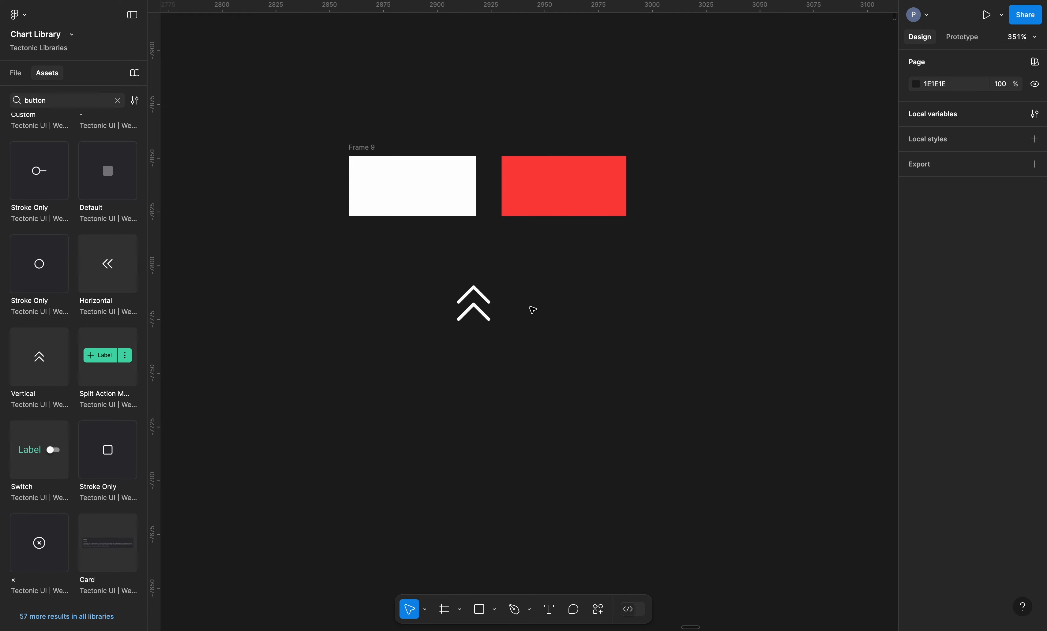
Nudge the chevron nearer the frames and place a Split Action Menu button under Frame 9's left edge
left_click(496, 328)
left_click_drag(481, 305, 503, 322)
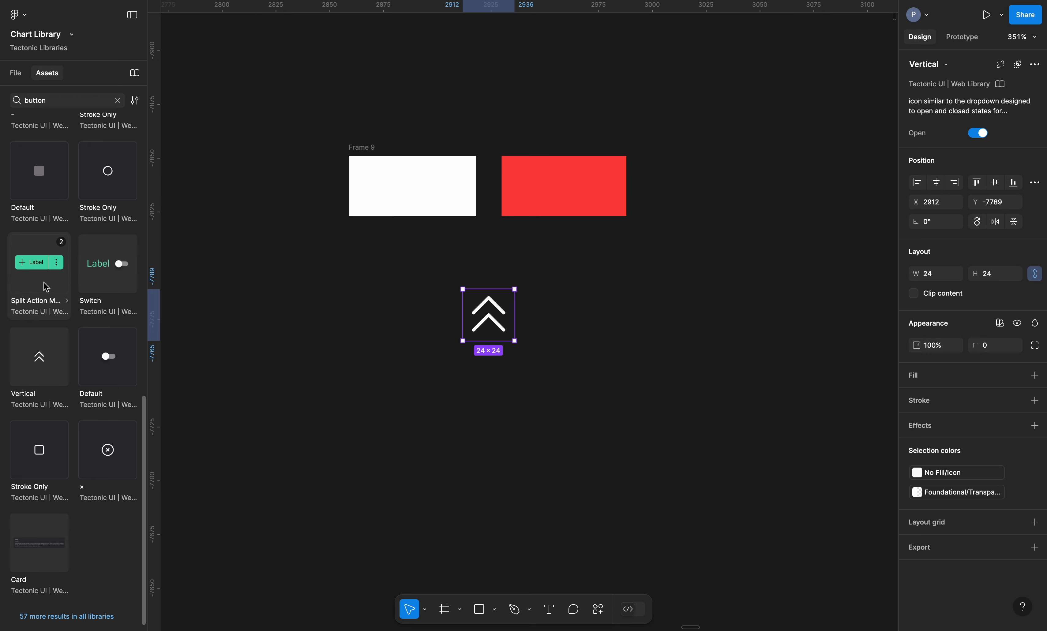
left_click_drag(43, 285, 498, 336)
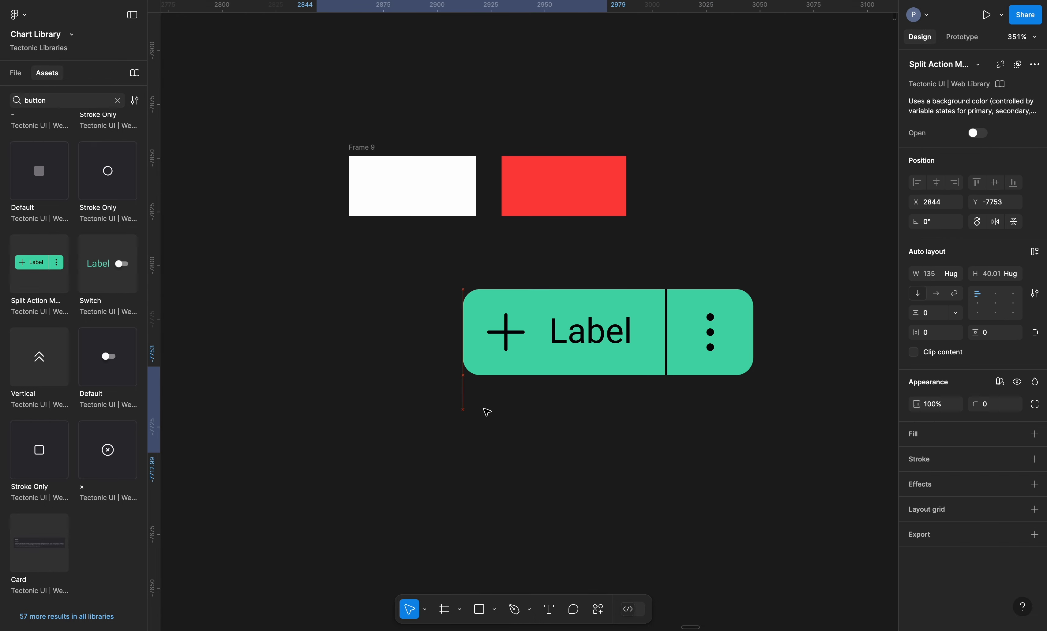
left_click_drag(486, 409, 519, 322)
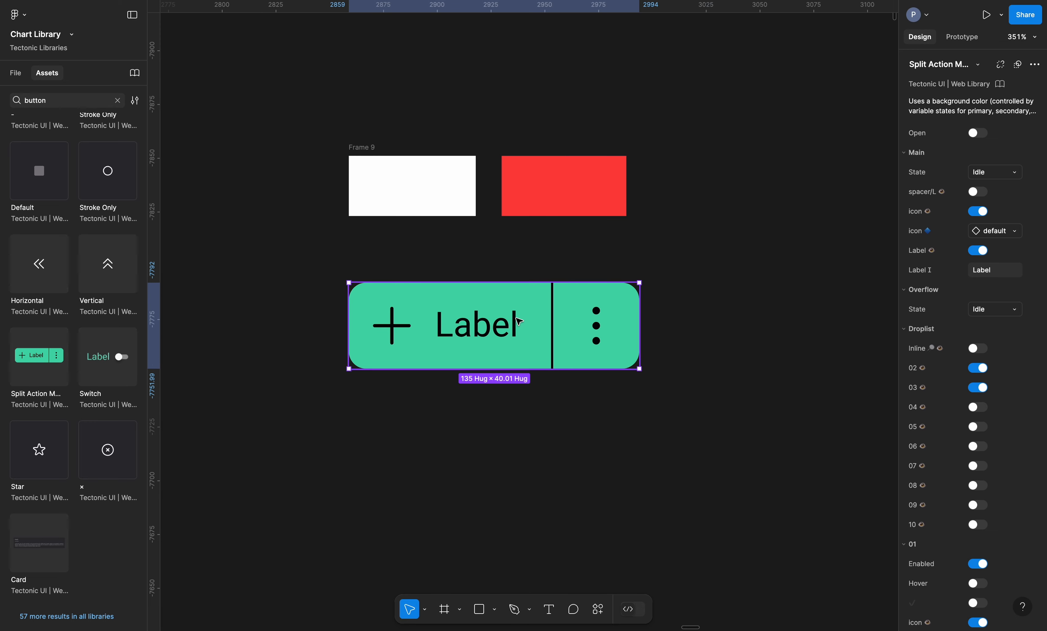
scroll(97, 270, "up", 5)
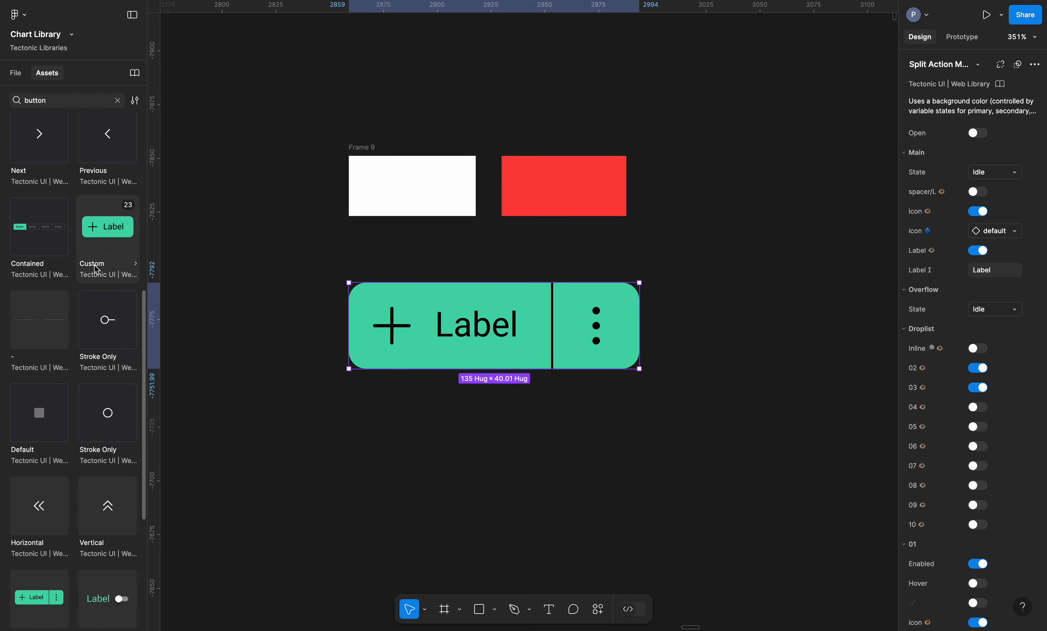
scroll(97, 270, "up", 6)
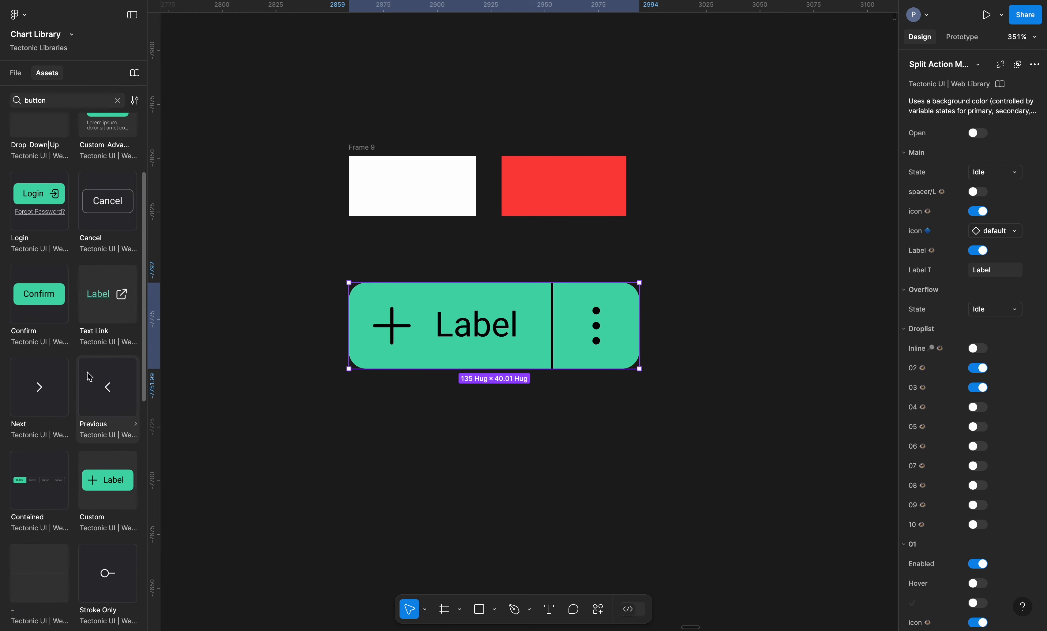
Drop the Custom button over the Split Action button and inspect its nested plus icon
left_click(109, 489)
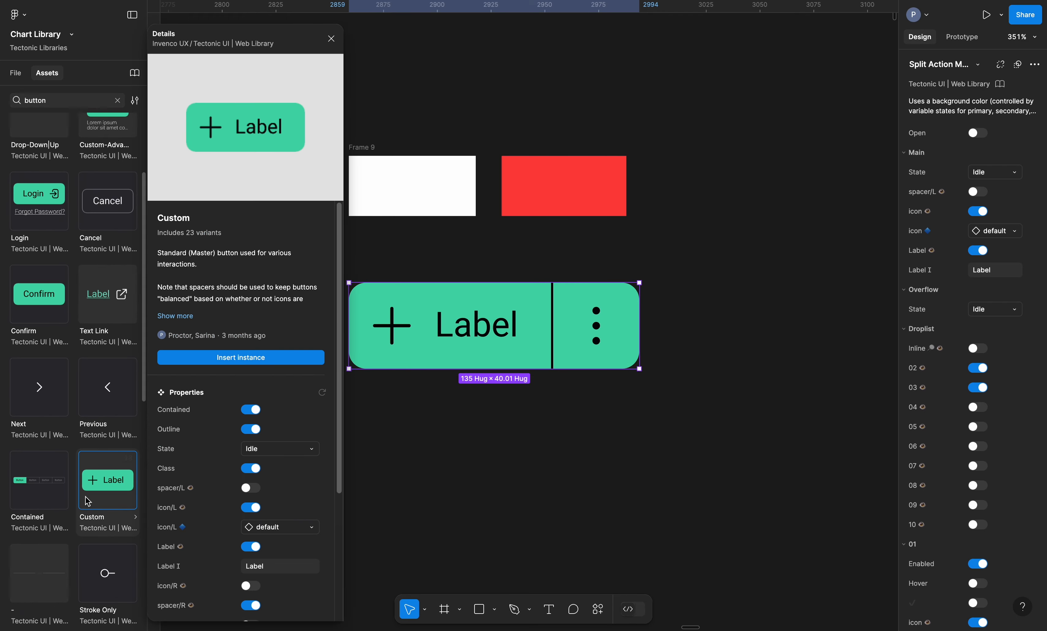
left_click_drag(114, 493, 522, 322)
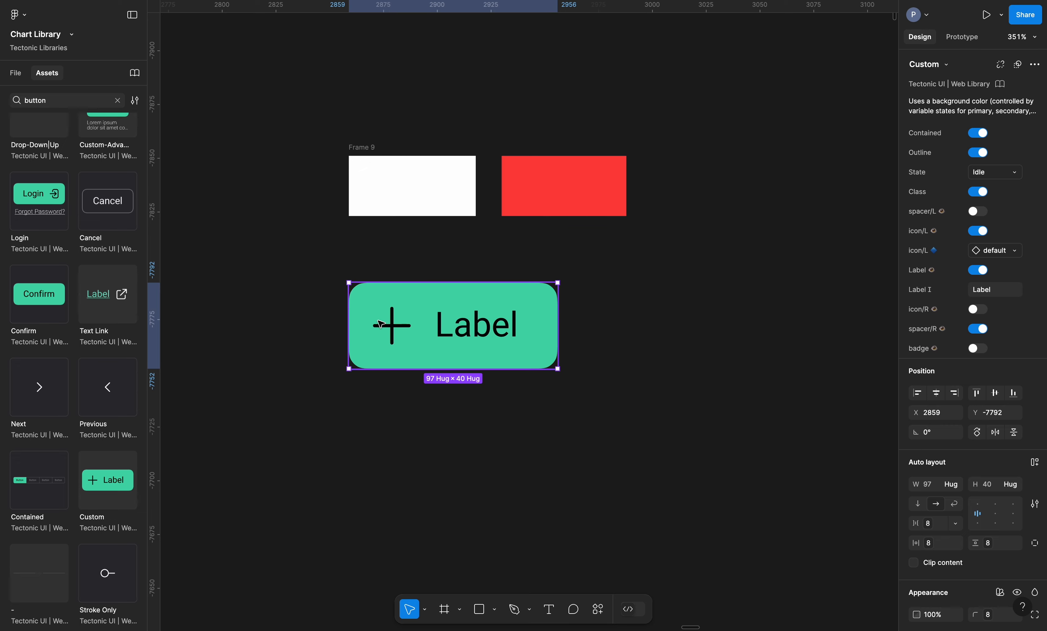
double_click(398, 325)
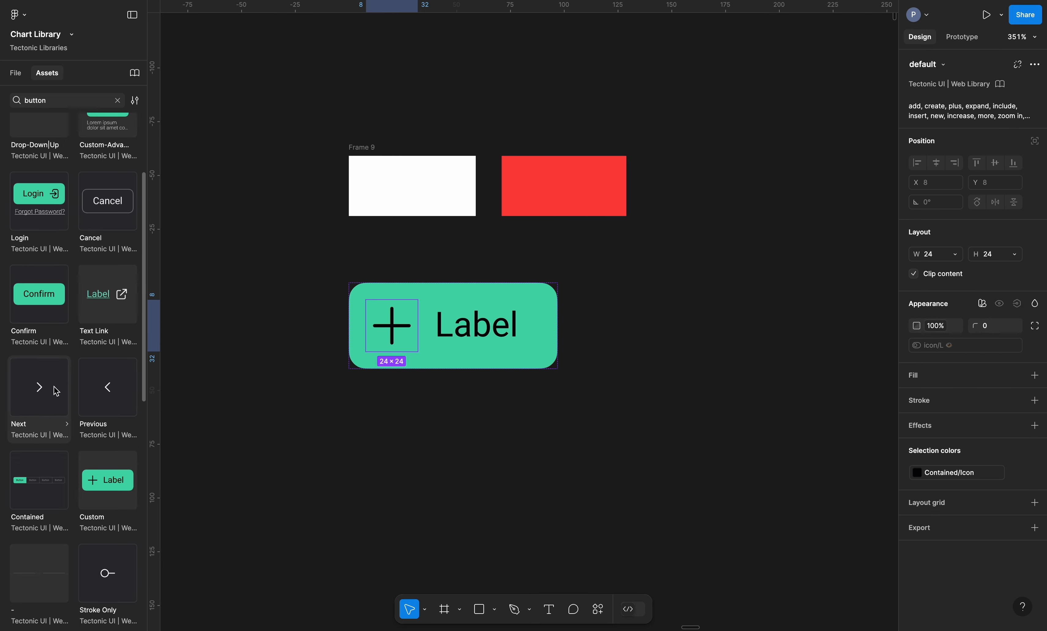
left_click_drag(43, 402, 40, 432)
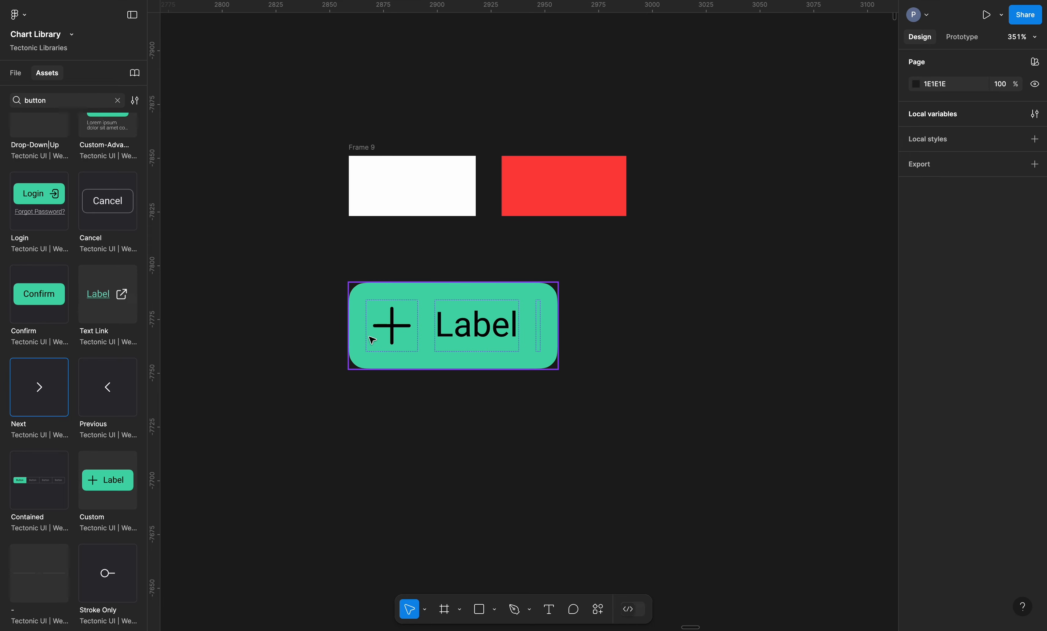
left_click(390, 326)
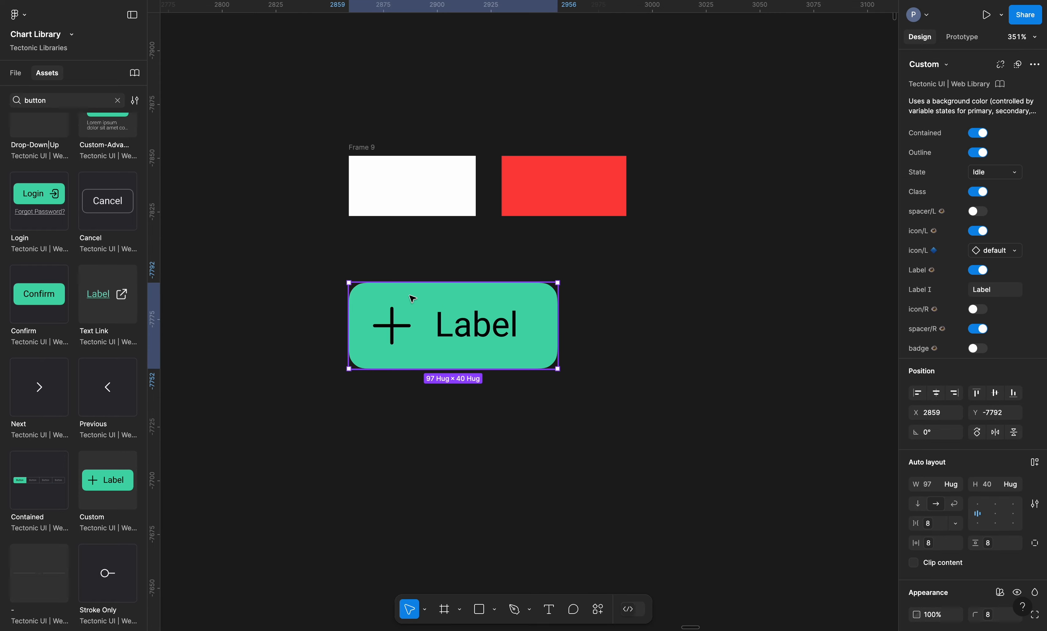
left_click(399, 329)
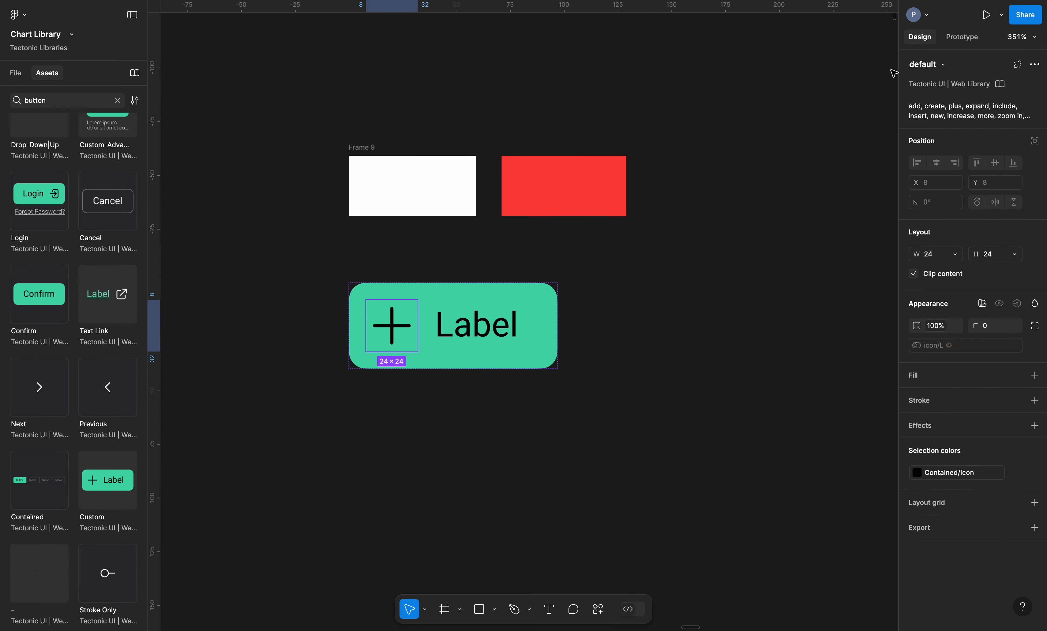
left_click(686, 307)
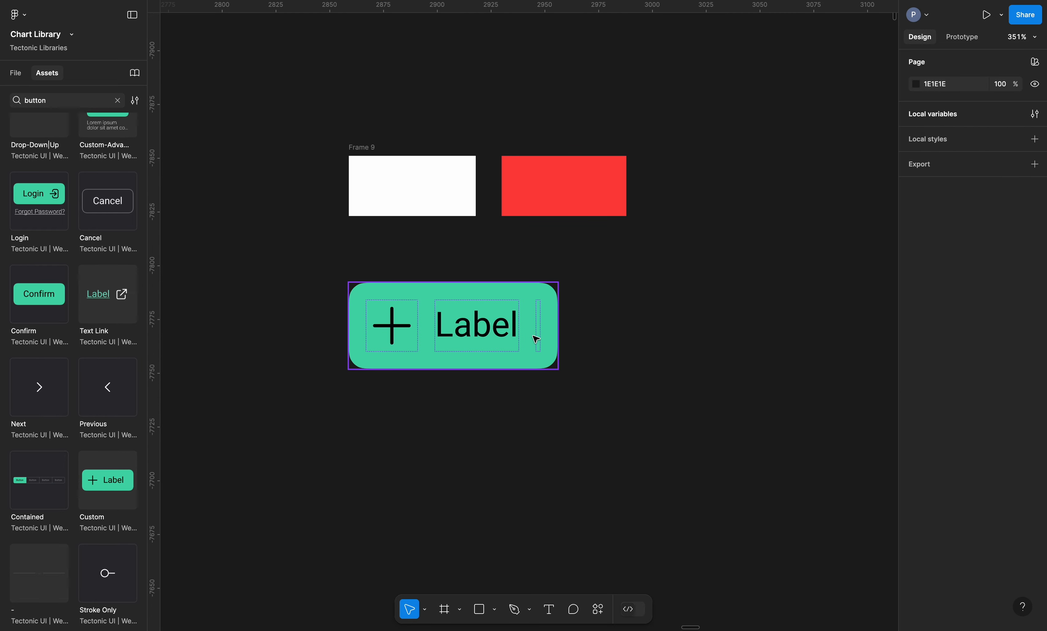
left_click(538, 339)
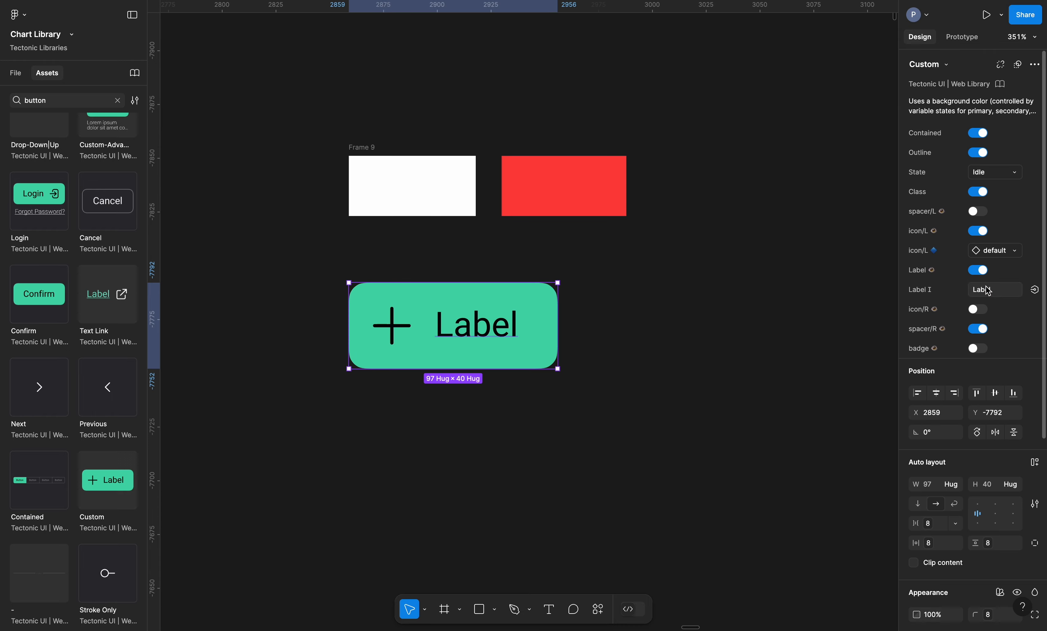
Swap the Label button's icon/L from the plus to the 24px @ icon
left_click(996, 251)
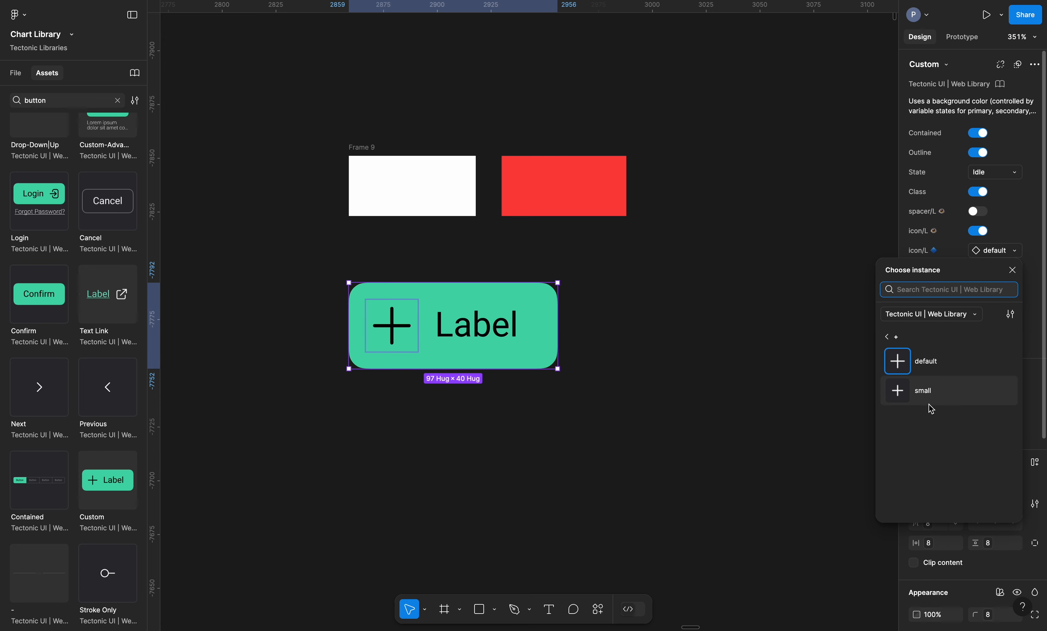
left_click(890, 335)
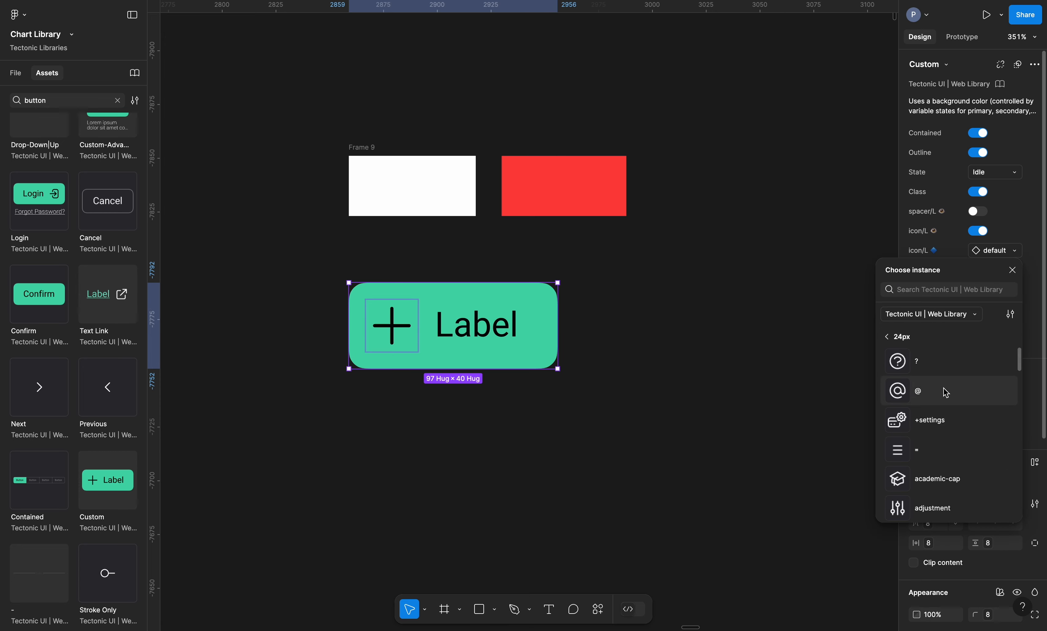
left_click(919, 391)
left_click(709, 339)
left_click(549, 342)
left_click(642, 264)
left_click(494, 324)
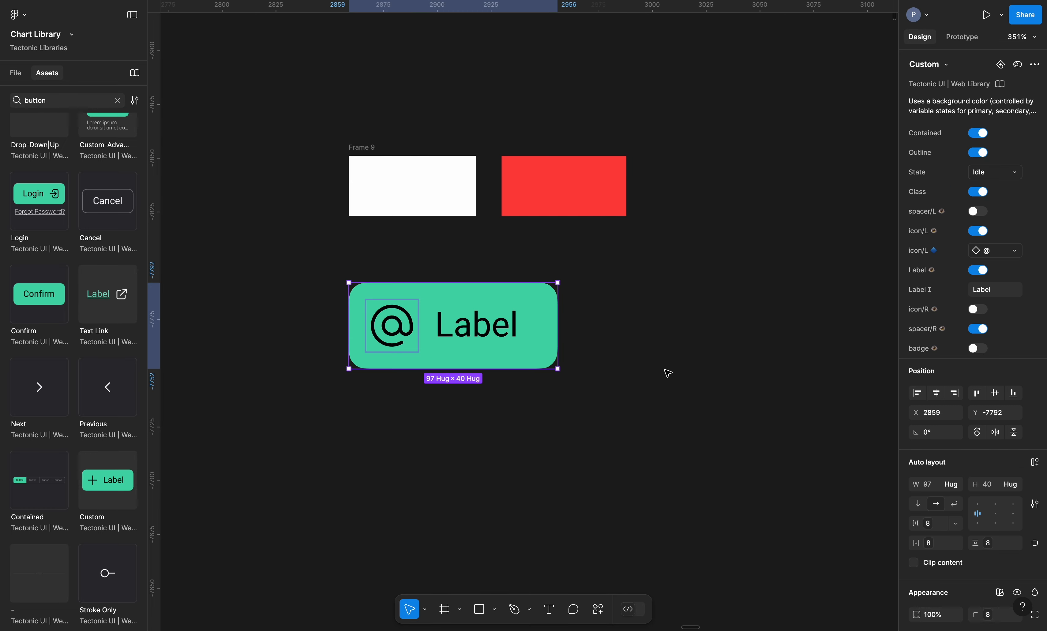
left_click_drag(81, 415, 415, 347)
Delete the button instance and launch Replace Layers > Show Panel from Plugins & widgets
key("Delete")
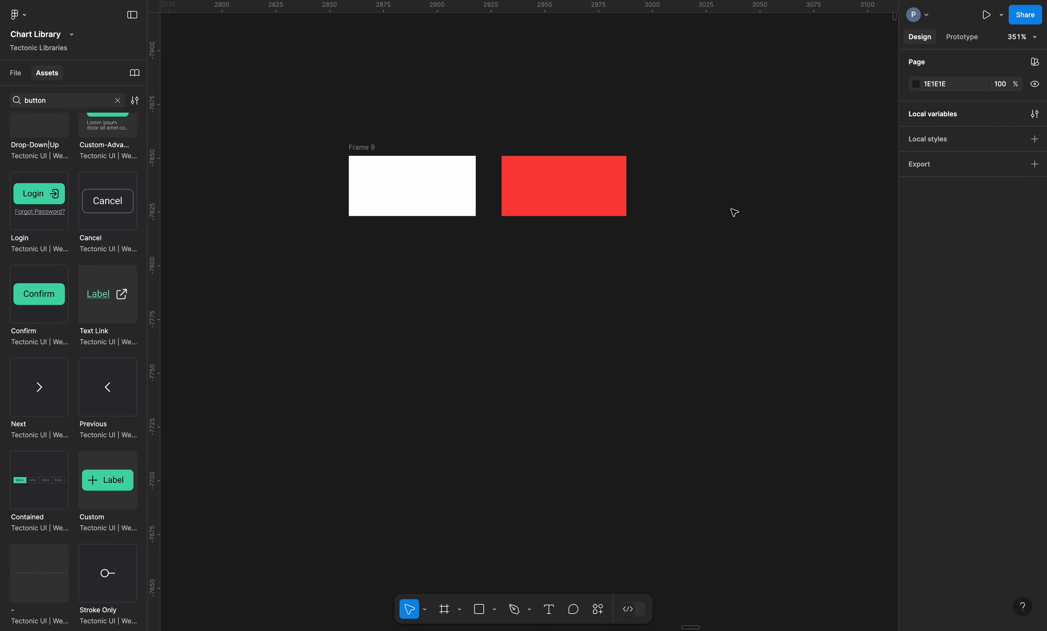
left_click(604, 618)
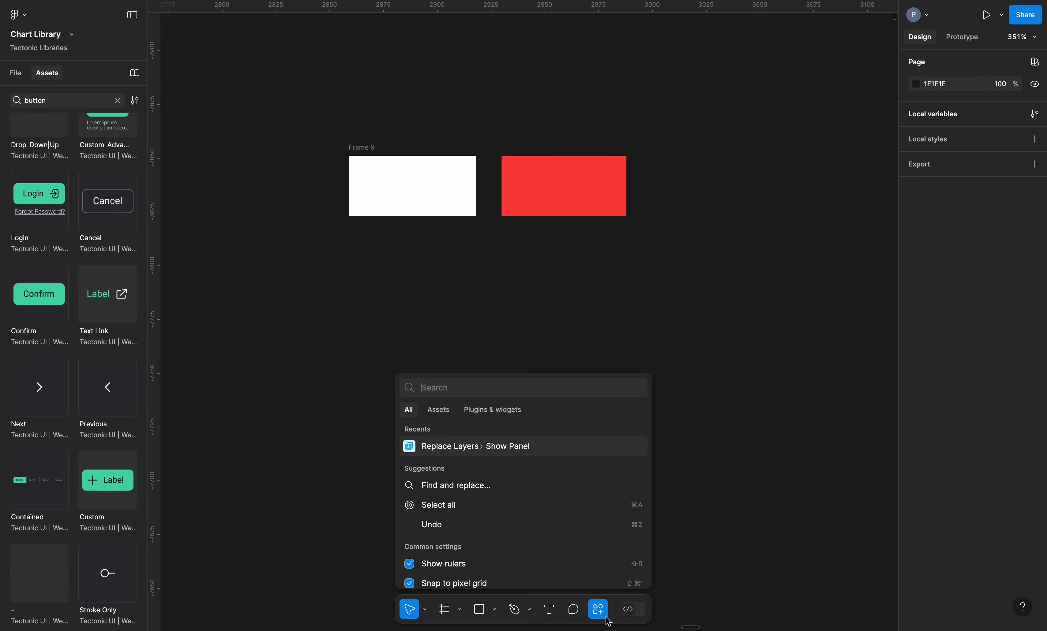
left_click(498, 413)
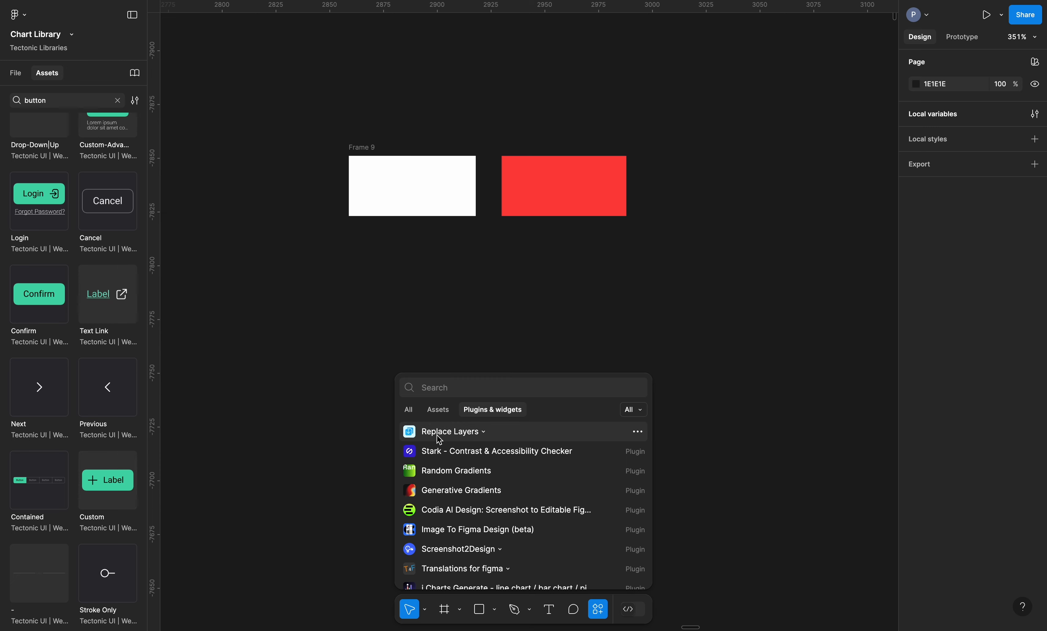
left_click(448, 435)
left_click(455, 449)
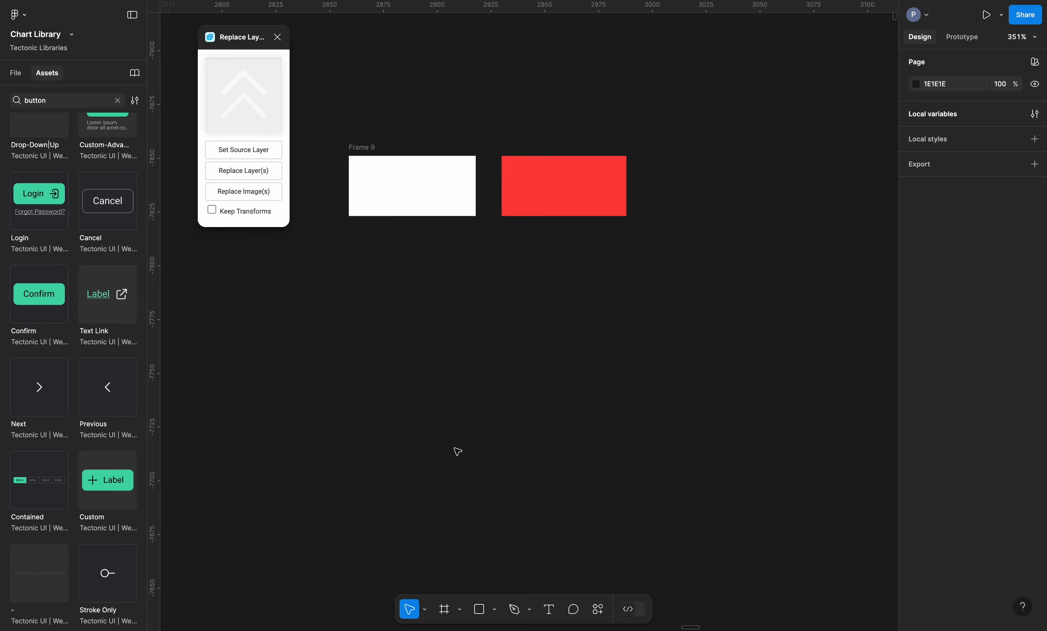
left_click(544, 202)
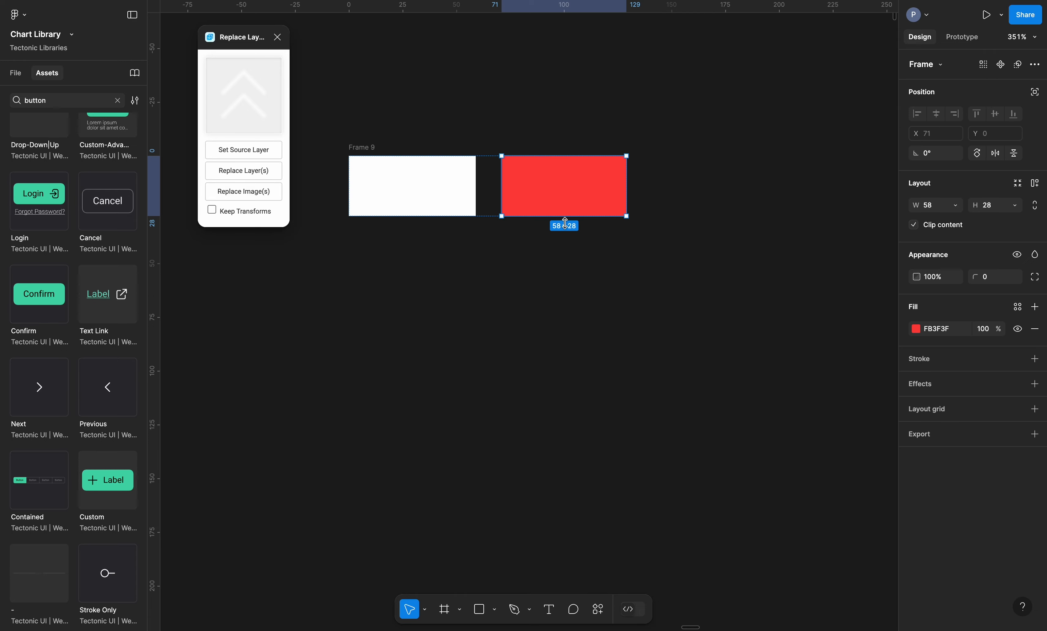
left_click_drag(21, 301, 541, 337)
left_click_drag(640, 323, 653, 444)
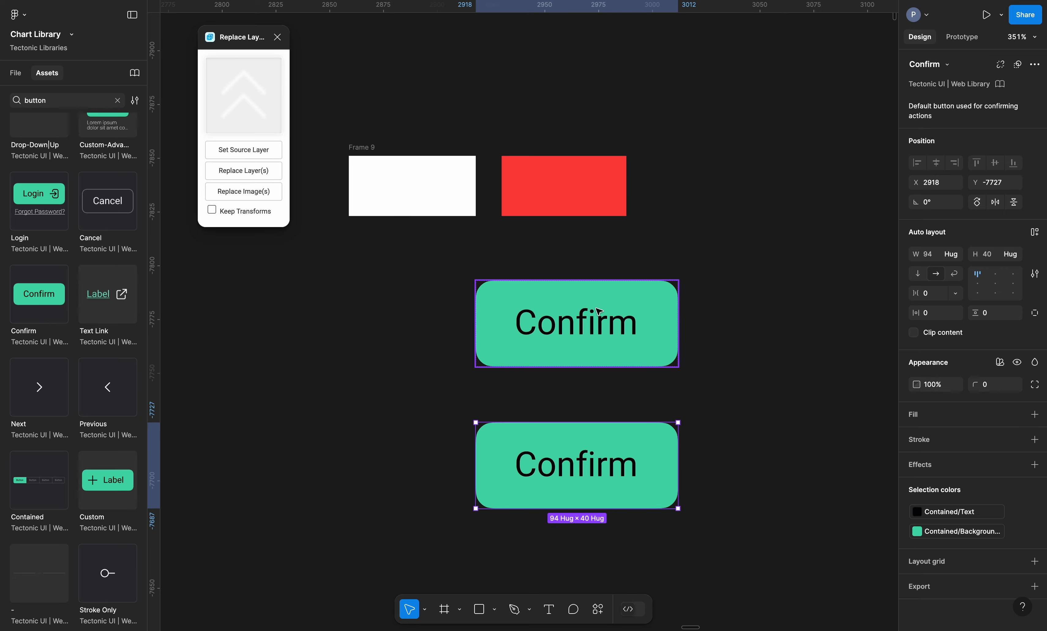
left_click(634, 290, "shift")
left_click(940, 66)
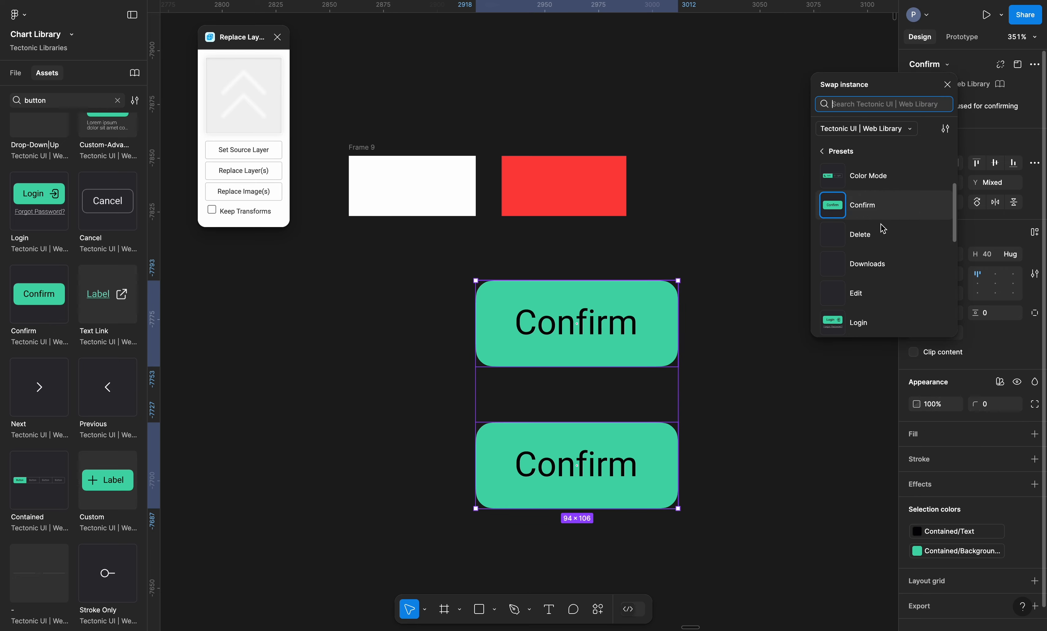
key("Escape")
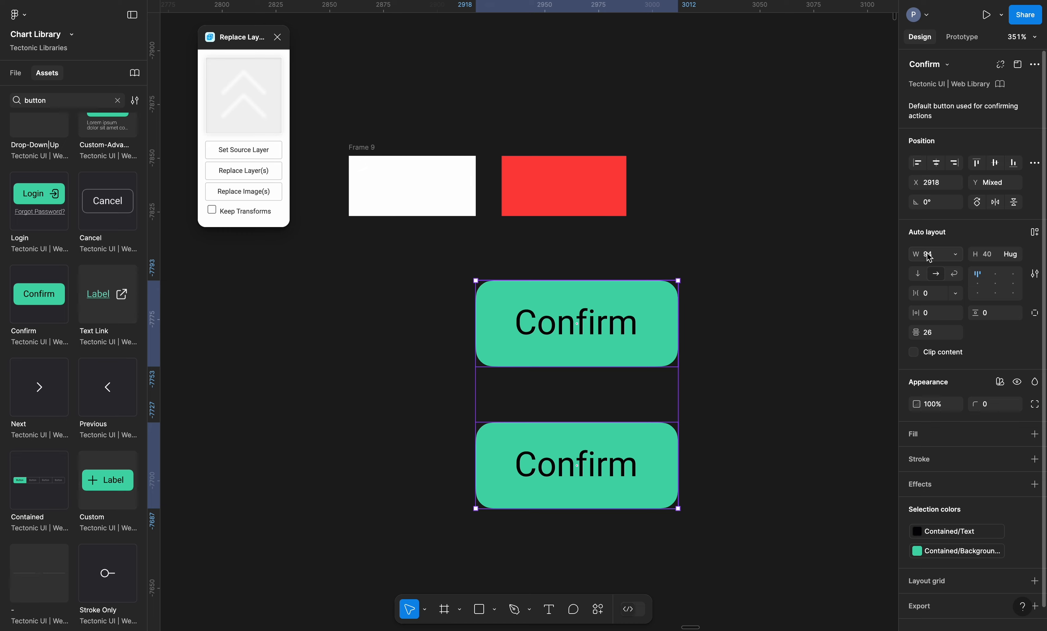
left_click(756, 293)
left_click(610, 363)
left_click(605, 490, "shift")
key("Delete")
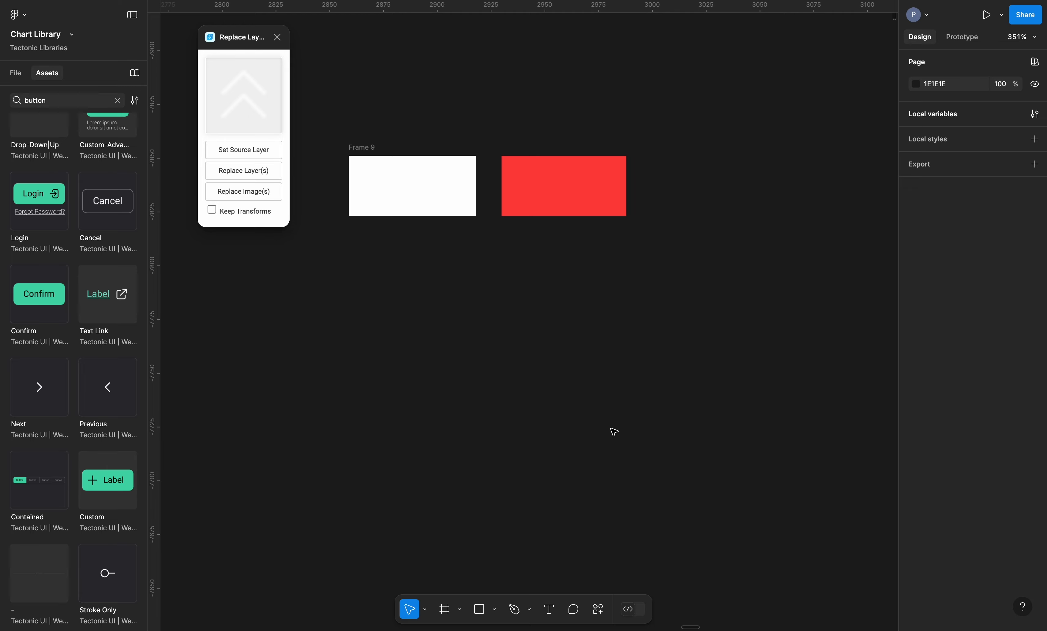
left_click(400, 194)
left_click(580, 194)
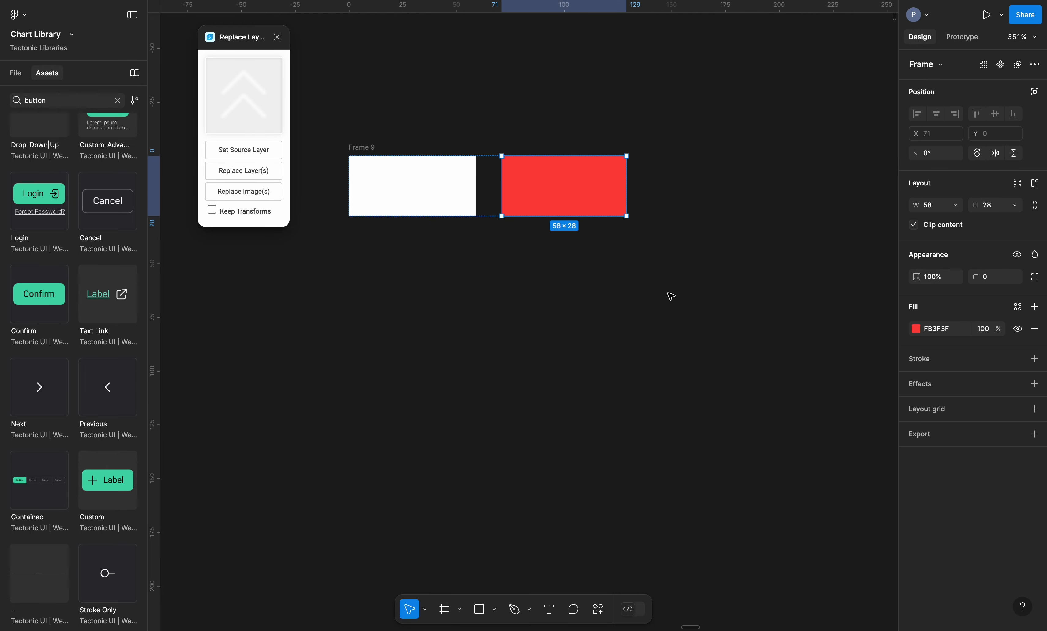
left_click(668, 311)
left_click(579, 185)
left_click(928, 65)
left_click(751, 217)
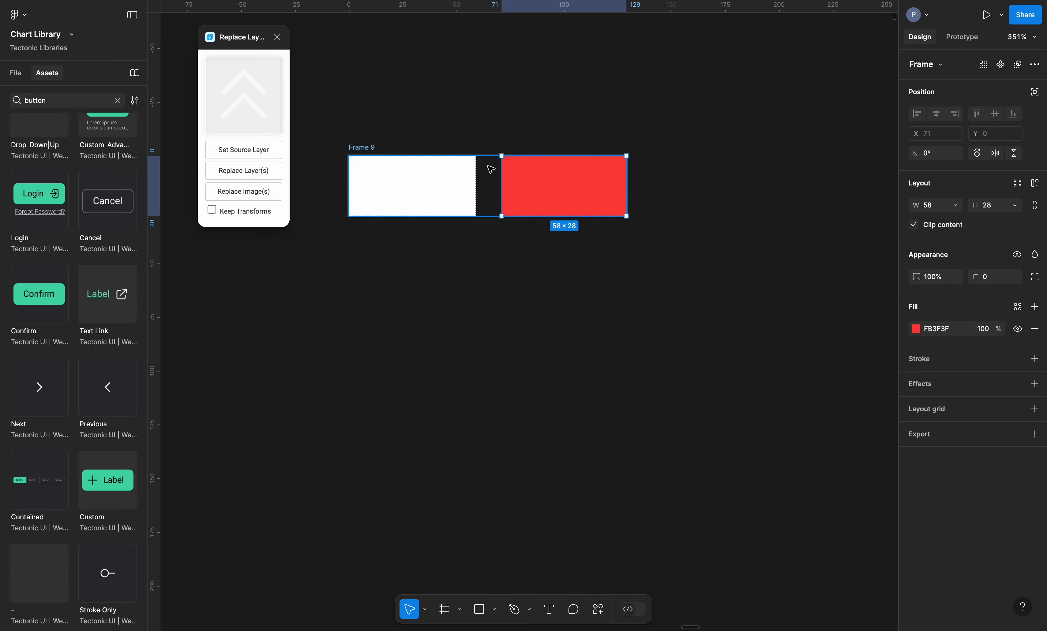
Duplicate white Frame 9 below itself and fill Frame 11 dark red
left_click(422, 208)
left_click_drag(394, 185, 417, 426)
left_click(917, 329)
left_click(824, 370)
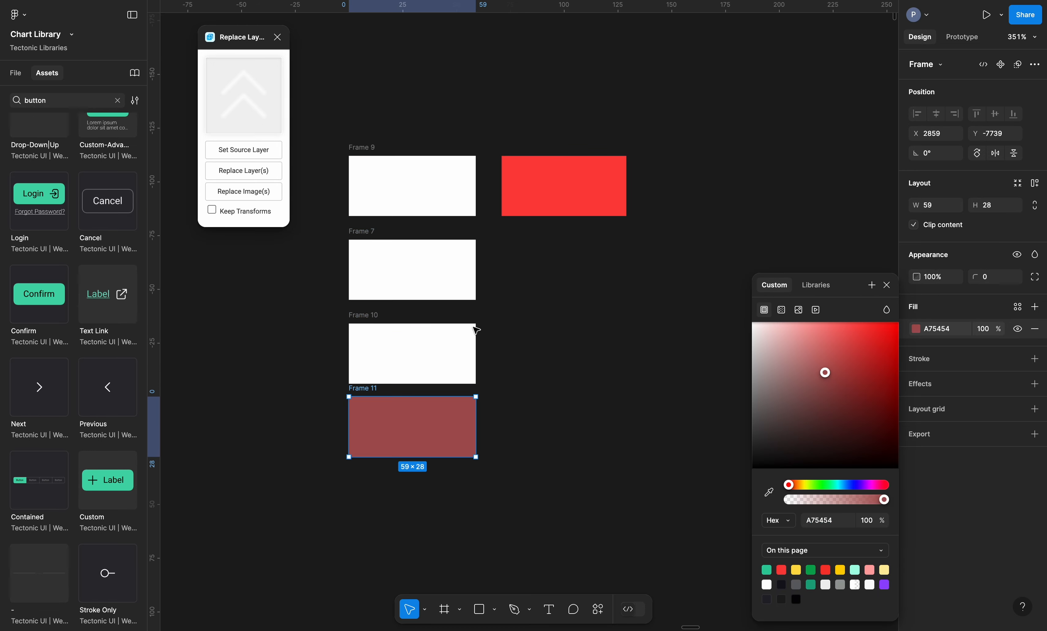
Give Frame 10 a dark cyan fill
left_click(470, 337)
left_click(917, 329)
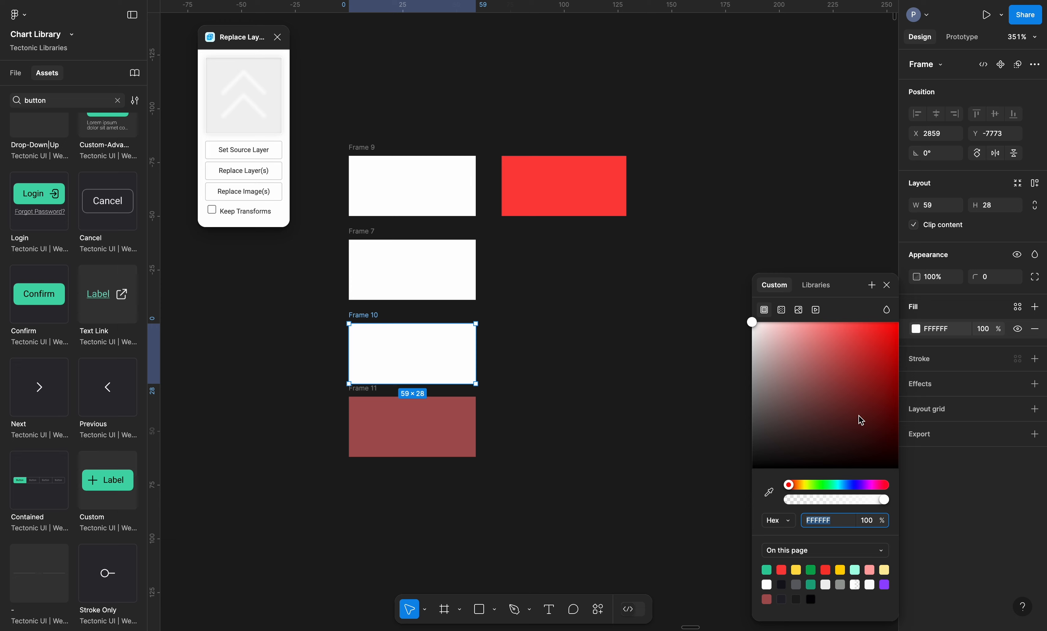
left_click(840, 485)
left_click(845, 399)
left_click(482, 287)
Fill Frame 7 yellow FFD100 and set the red rectangle as the Replace Layers source
left_click(474, 286)
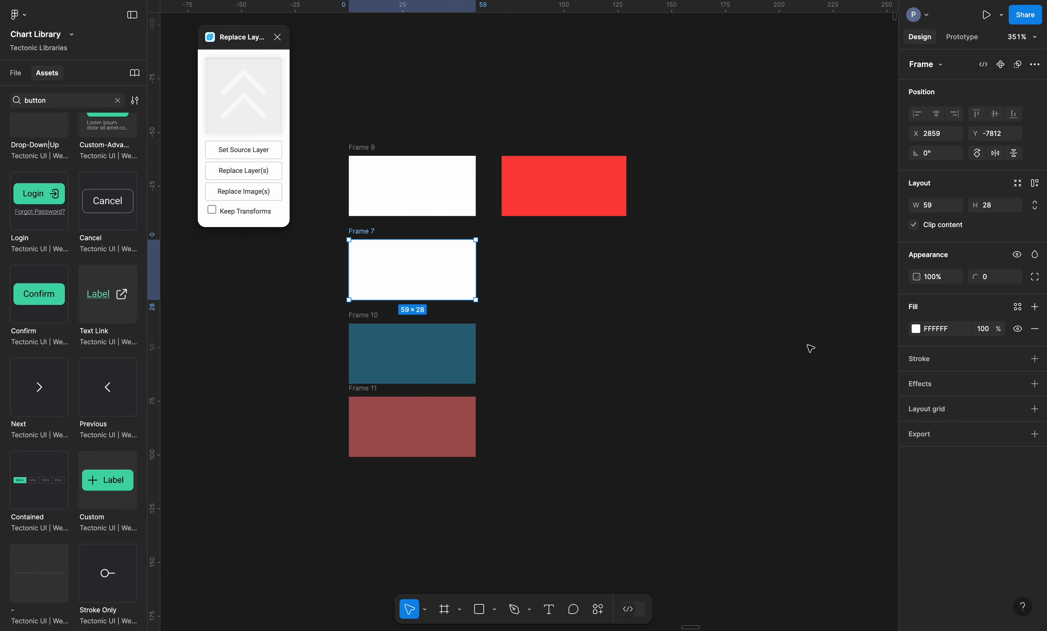
left_click(917, 332)
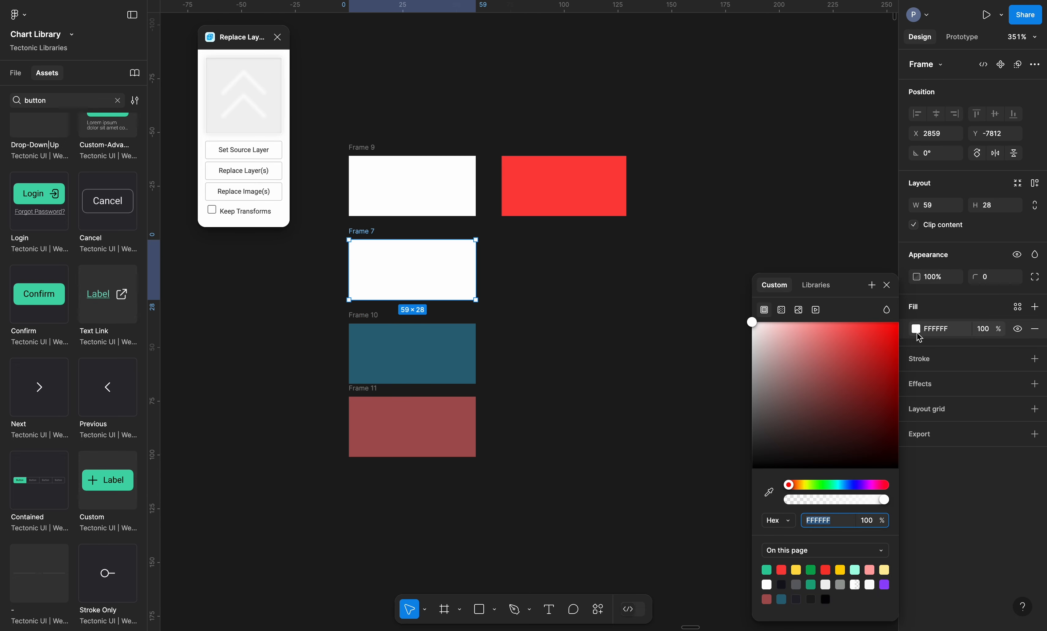
left_click(841, 570)
left_click(532, 184)
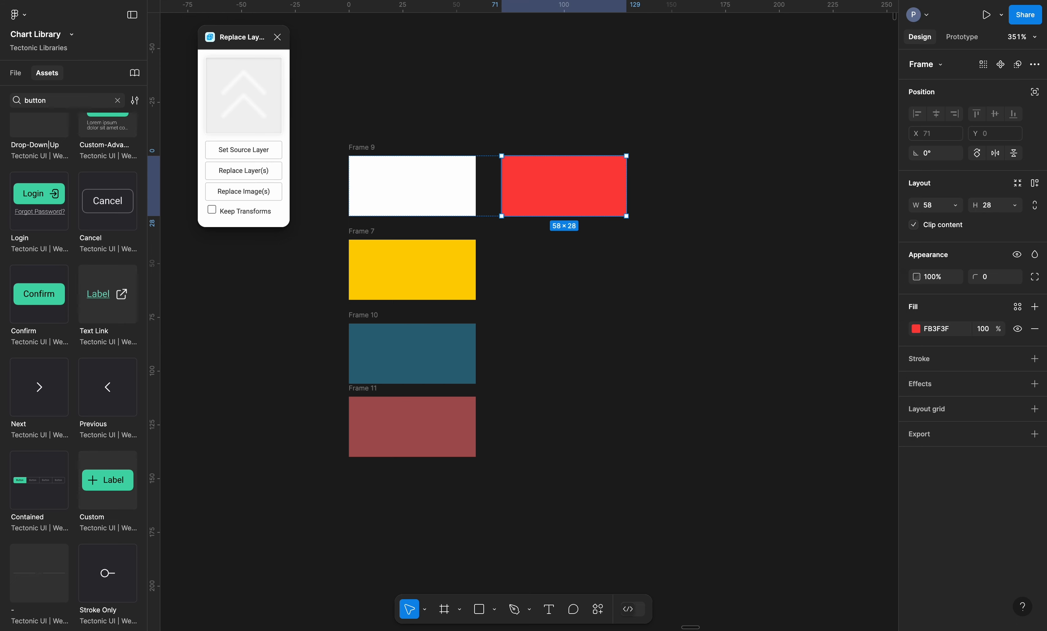
left_click(241, 156)
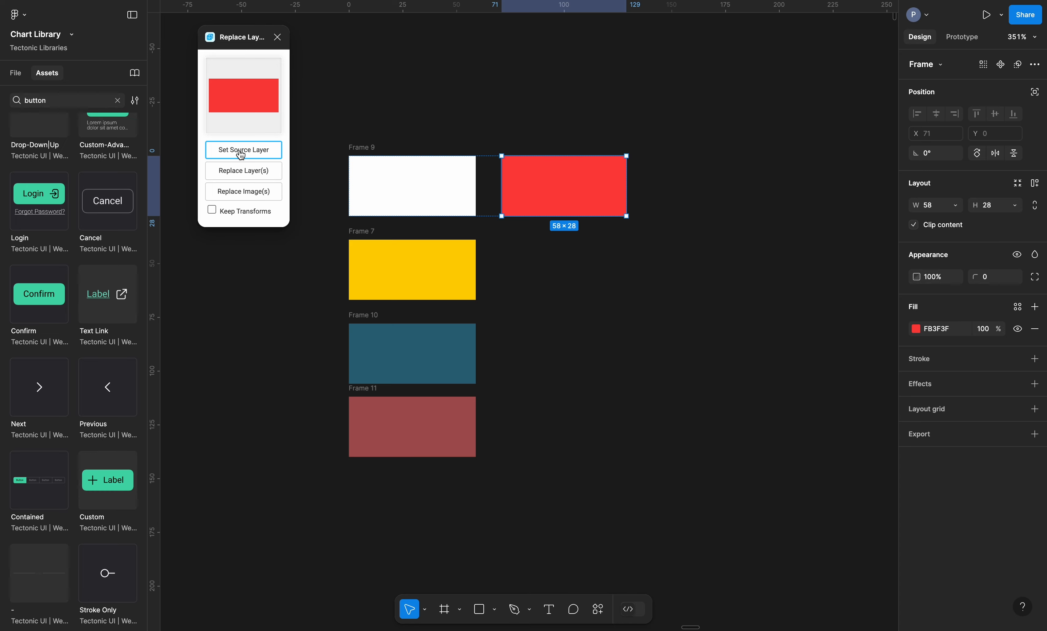
Replace Frames 7, 10 and 11 with the red source using Replace Layer(s), then deselect
left_click(413, 275)
left_click(417, 337, "shift")
left_click(423, 421, "shift")
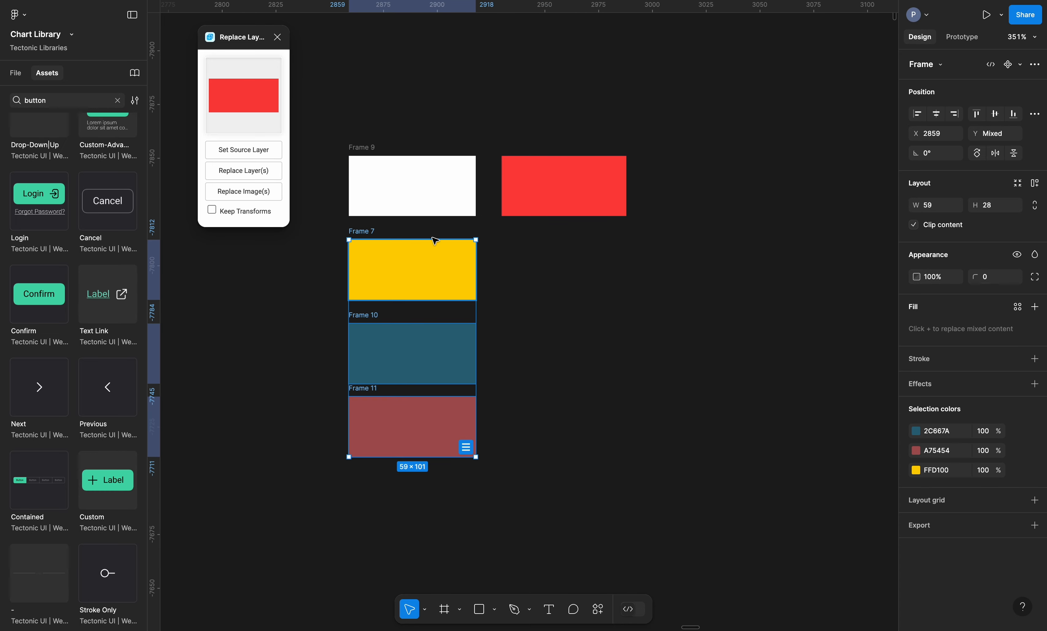
left_click(237, 171)
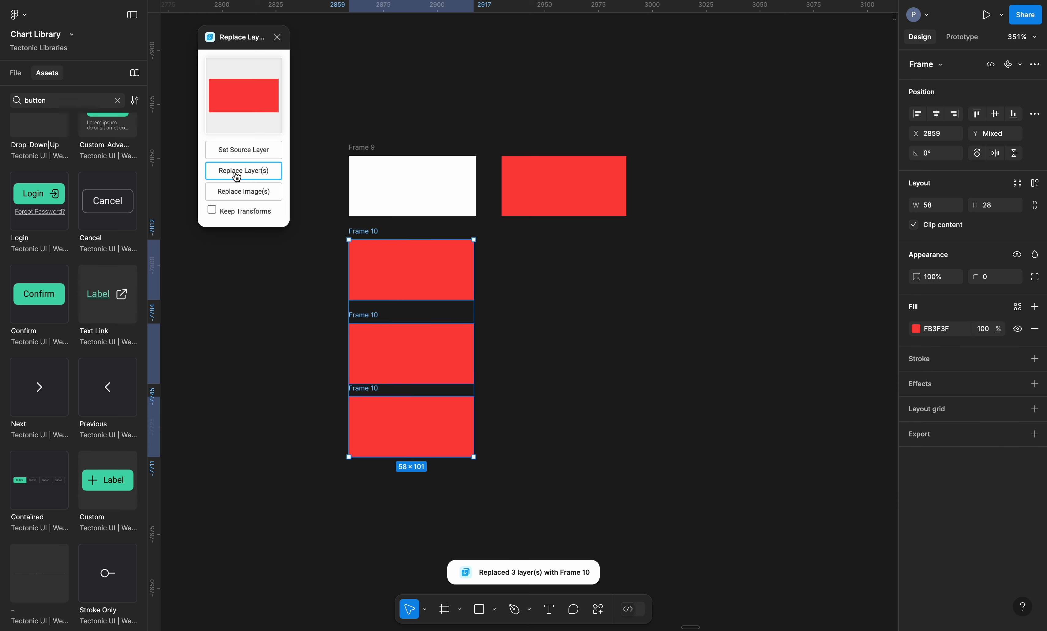
left_click(603, 295)
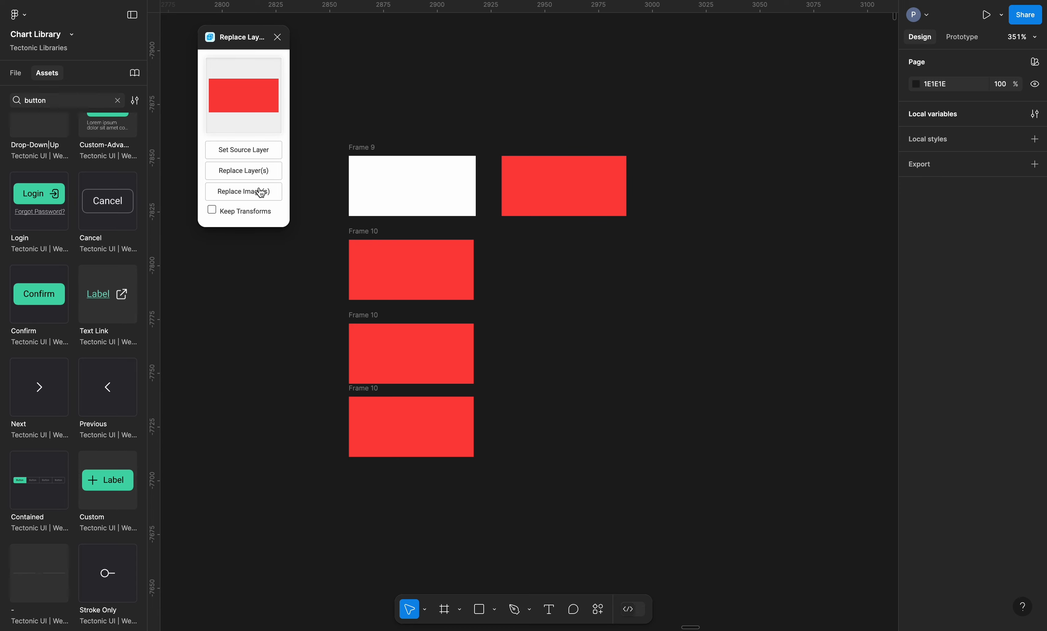
Zoom out and pan the canvas to Frame 2's scatter chart, then zoom in on it
left_click(600, 213)
scroll(596, 213, "down", 10)
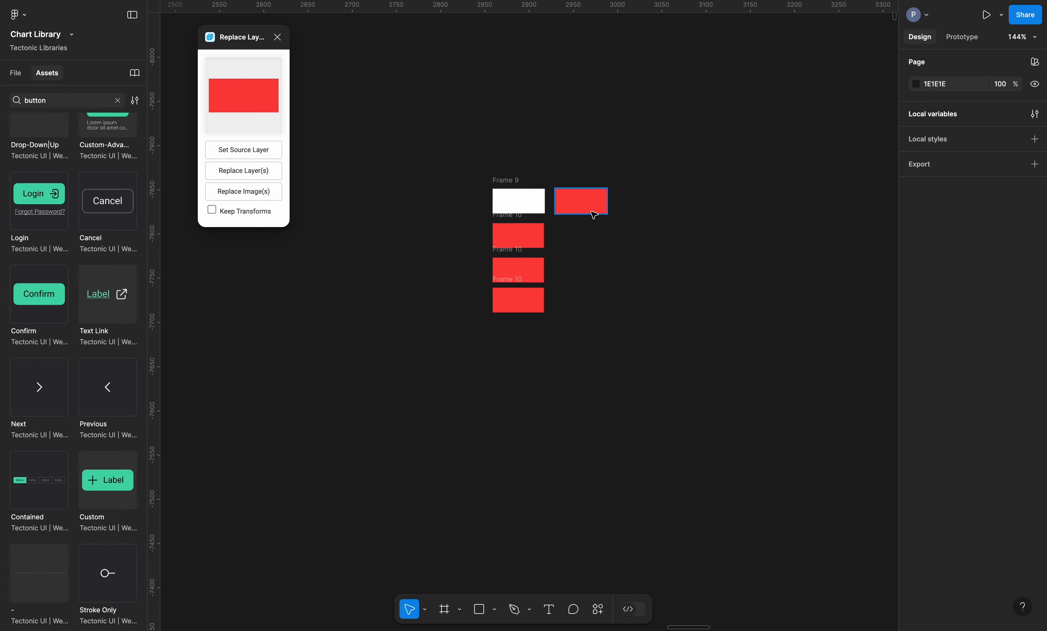
scroll(580, 220, "down", 10)
scroll(580, 220, "left", 10)
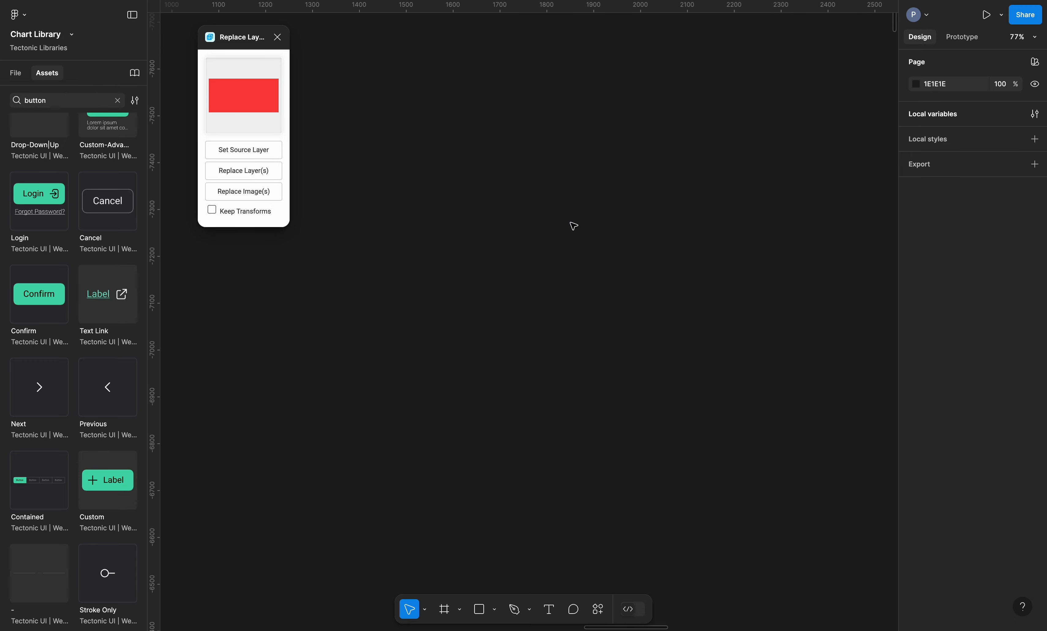
scroll(578, 221, "down", 10)
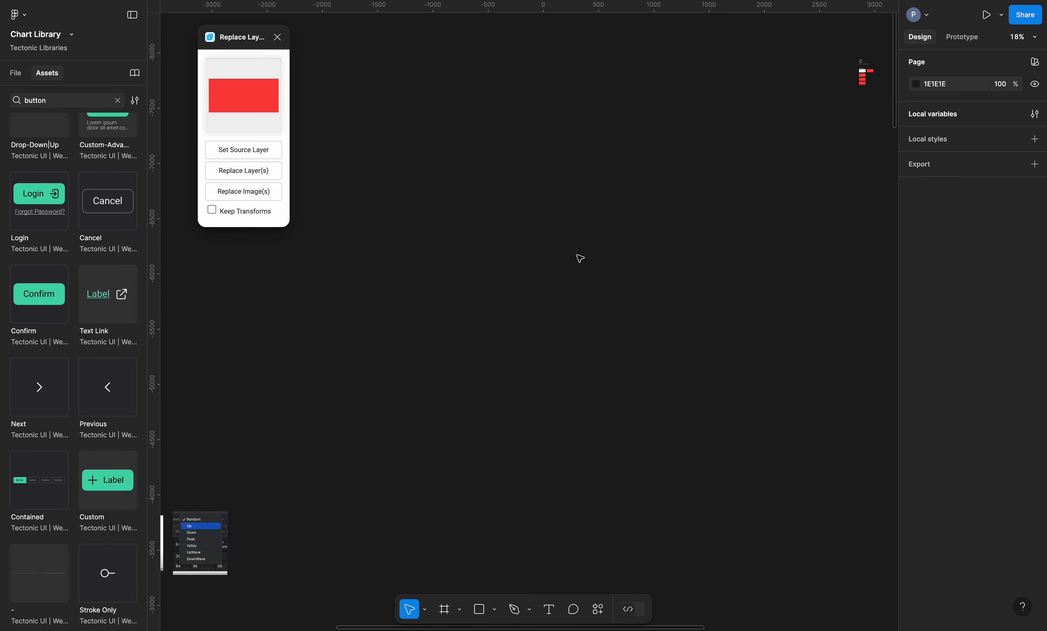
scroll(579, 258, "down", 10)
scroll(579, 258, "left", 5)
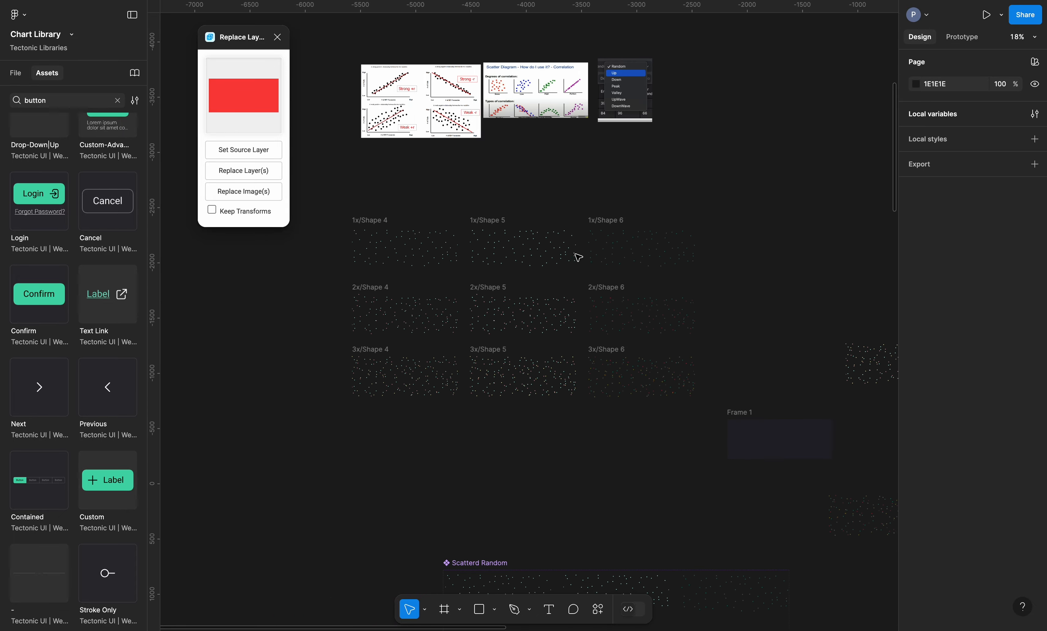
scroll(573, 254, "down", 5)
scroll(573, 255, "right", 10)
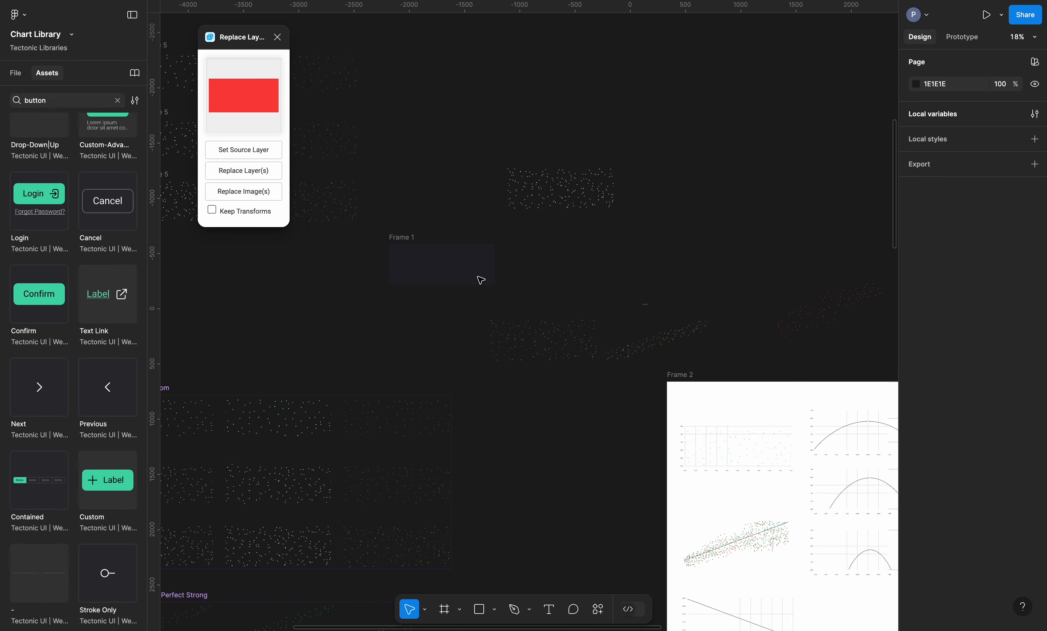
scroll(471, 285, "down", 4)
scroll(471, 285, "right", 3)
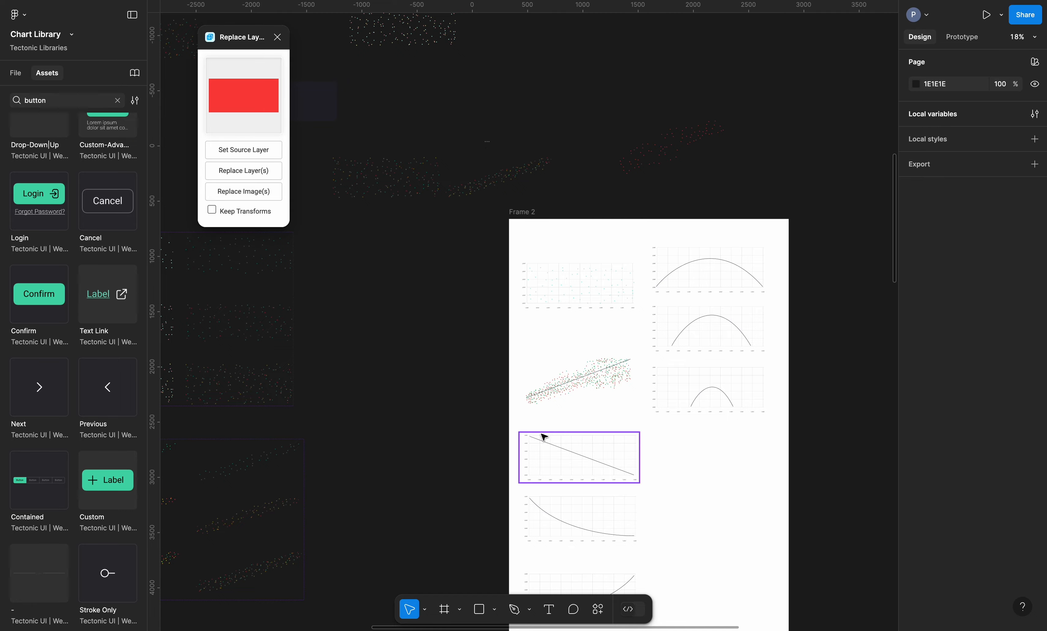
scroll(586, 275, "up", 10)
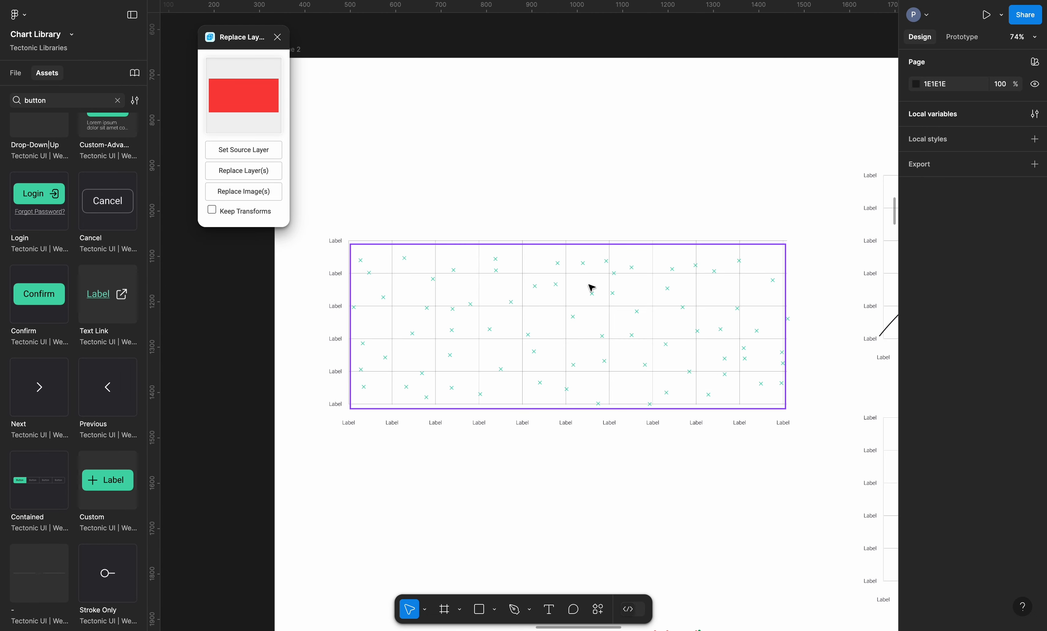
scroll(587, 306, "down", 3)
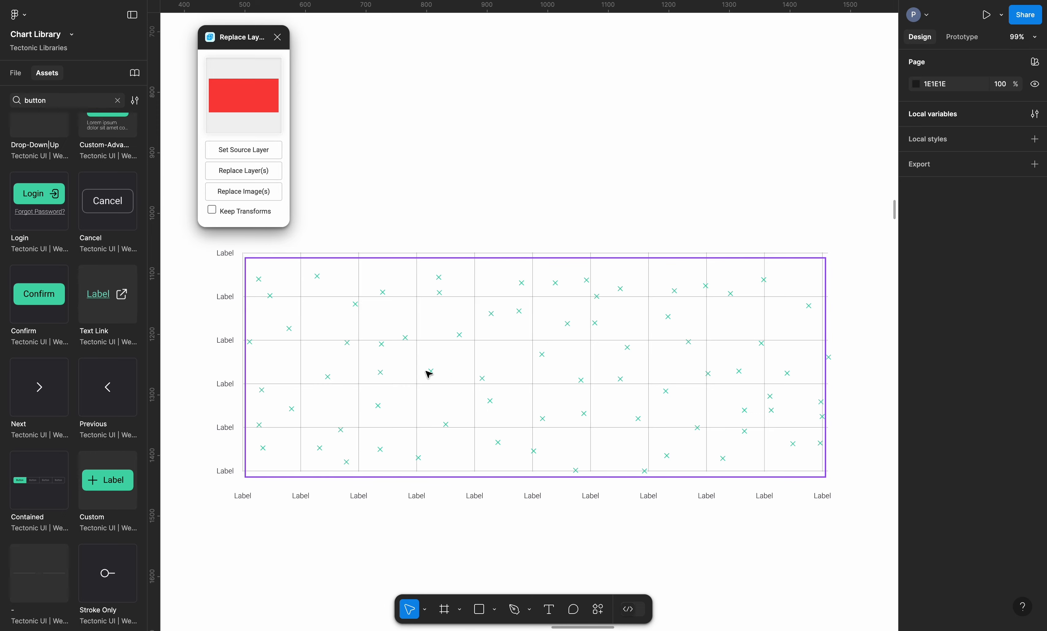
Set the scatter chart instance's point shape to red squares (Shape 2)
left_click(437, 377)
left_click(999, 124)
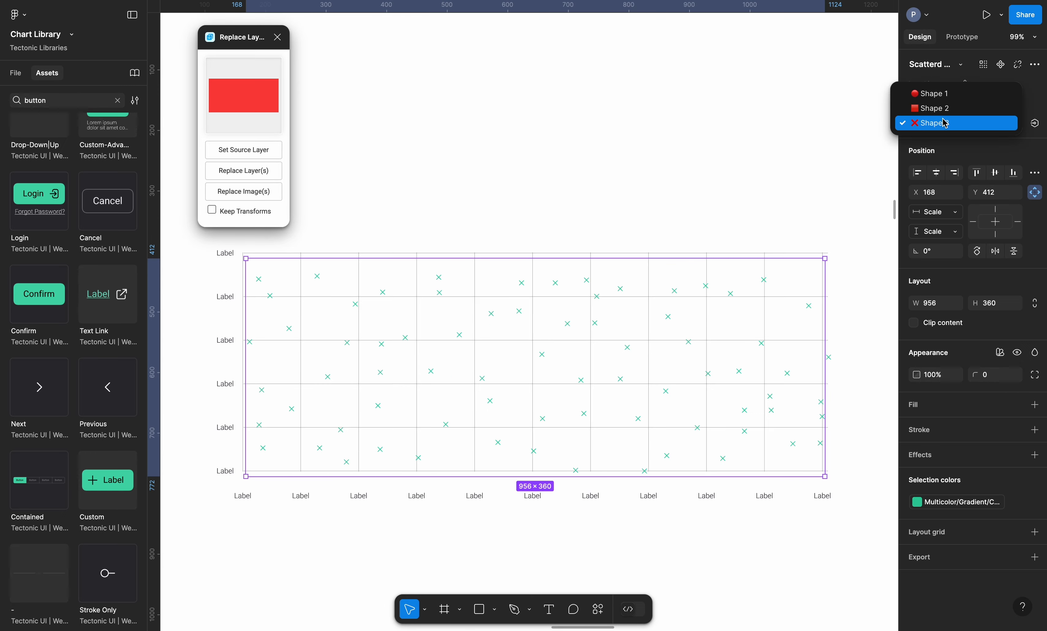
left_click(948, 110)
left_click(986, 126)
left_click(947, 109)
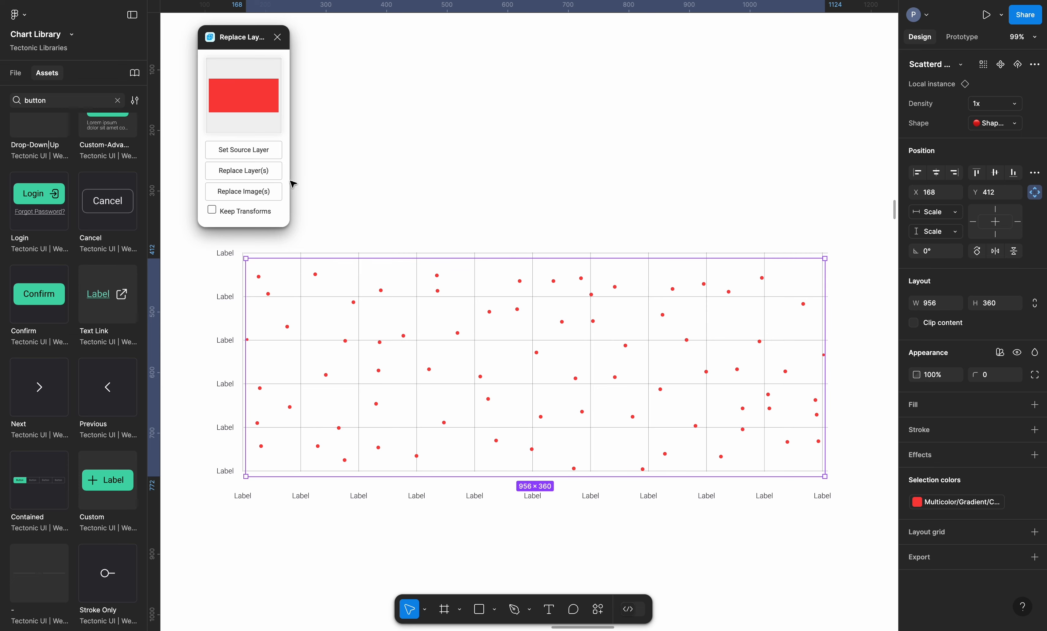
left_click(996, 126)
left_click(981, 154)
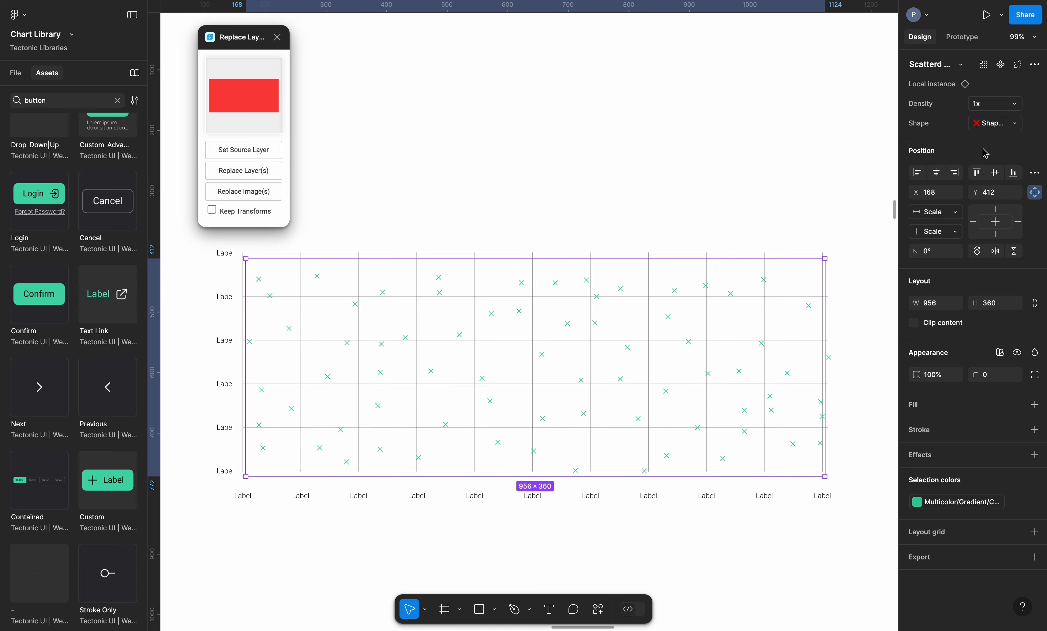
left_click(992, 128)
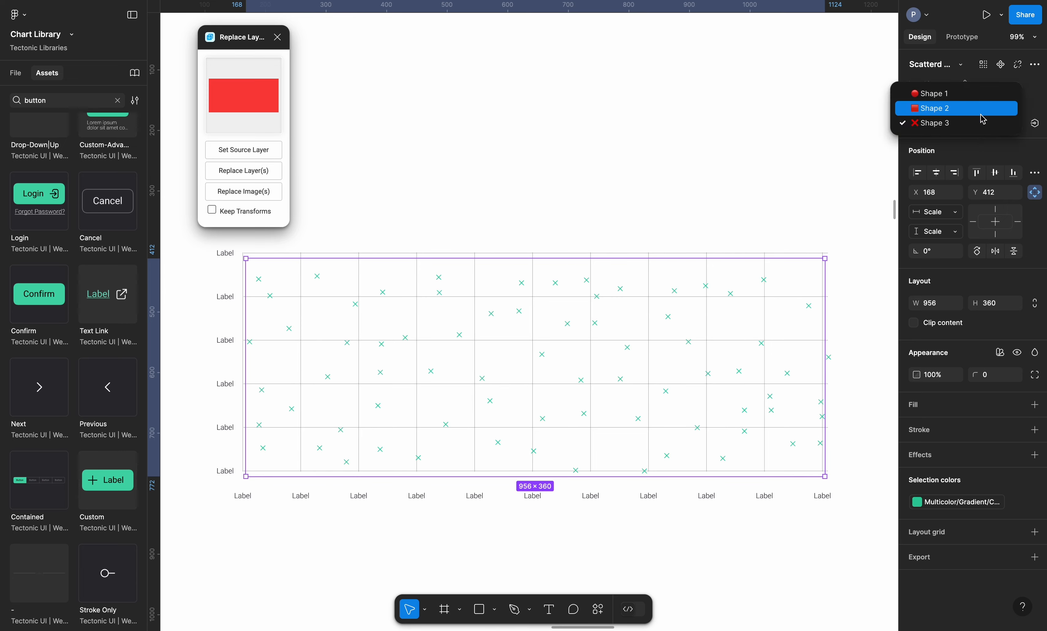
left_click(989, 110)
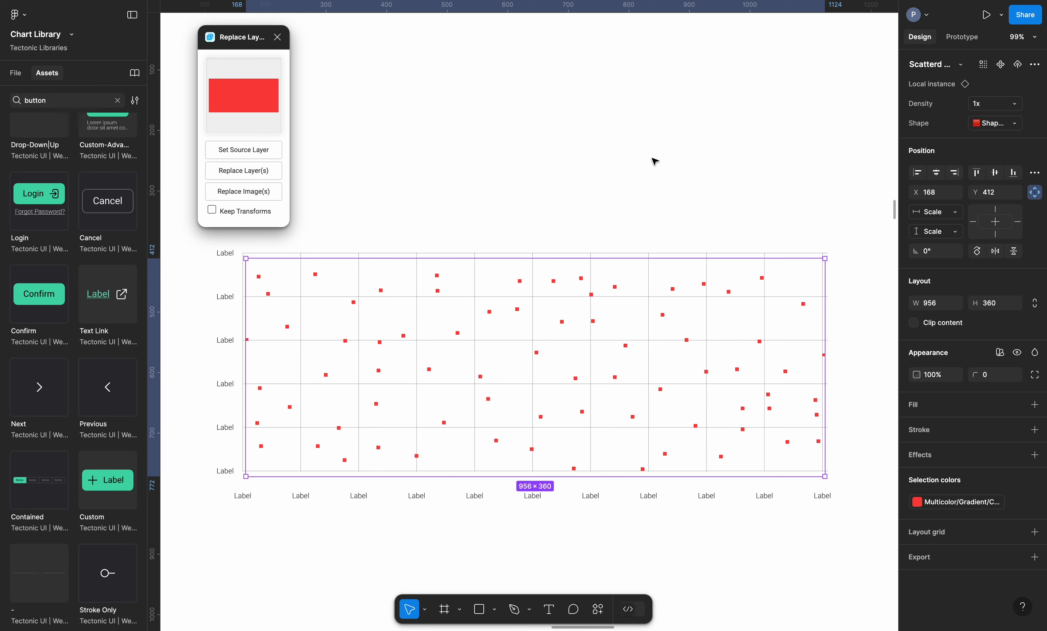
Zoom out to view the updated chart on the canvas
scroll(655, 161, "down", 5)
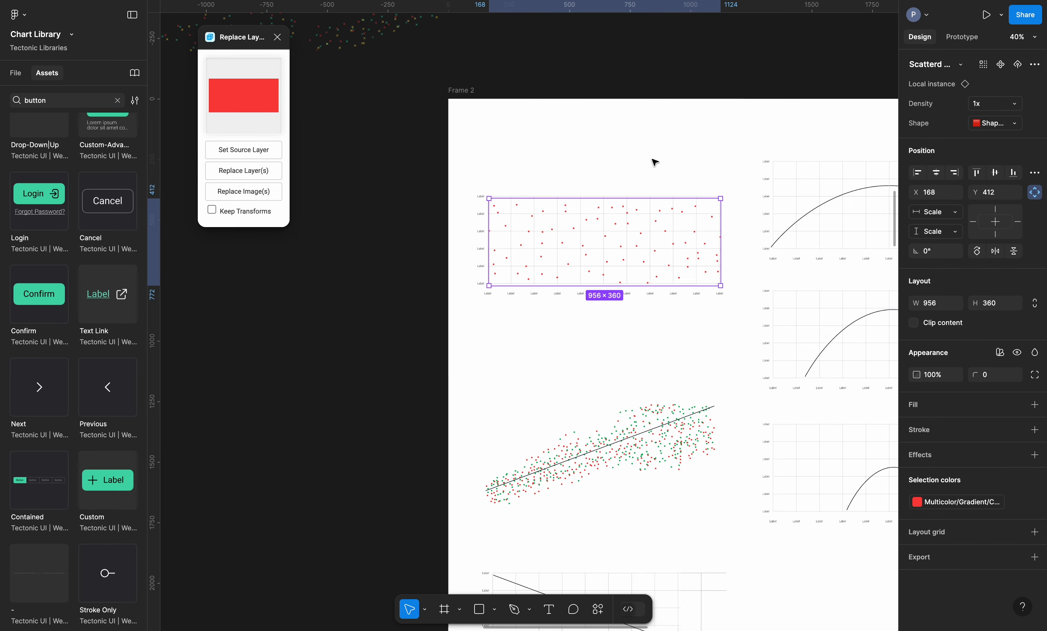
scroll(655, 162, "right", 2)
scroll(655, 162, "up", 2)
scroll(655, 162, "right", 10)
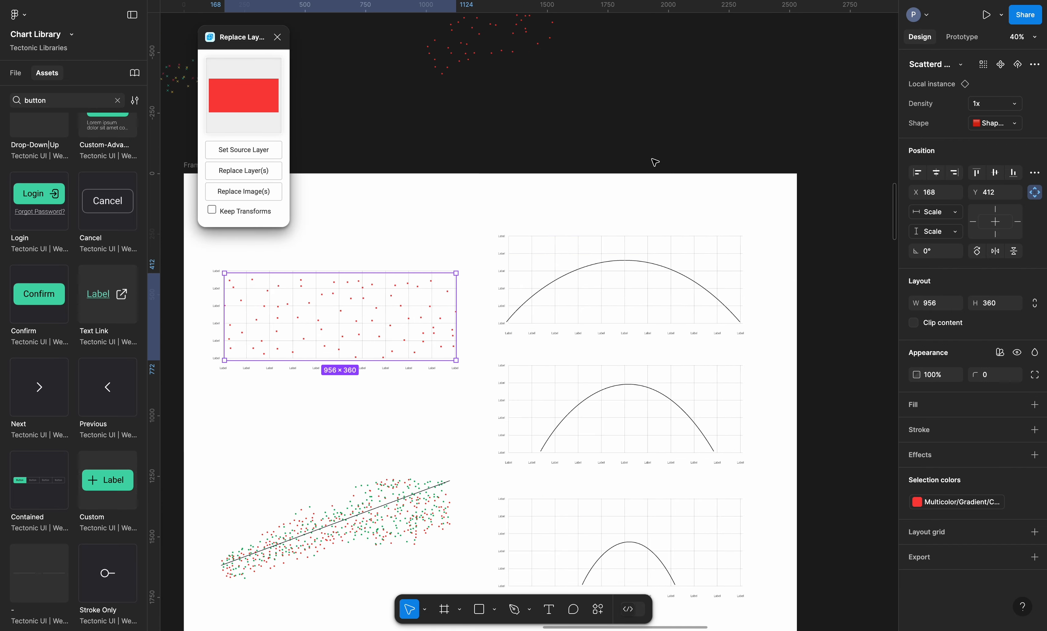
scroll(655, 163, "up", 5)
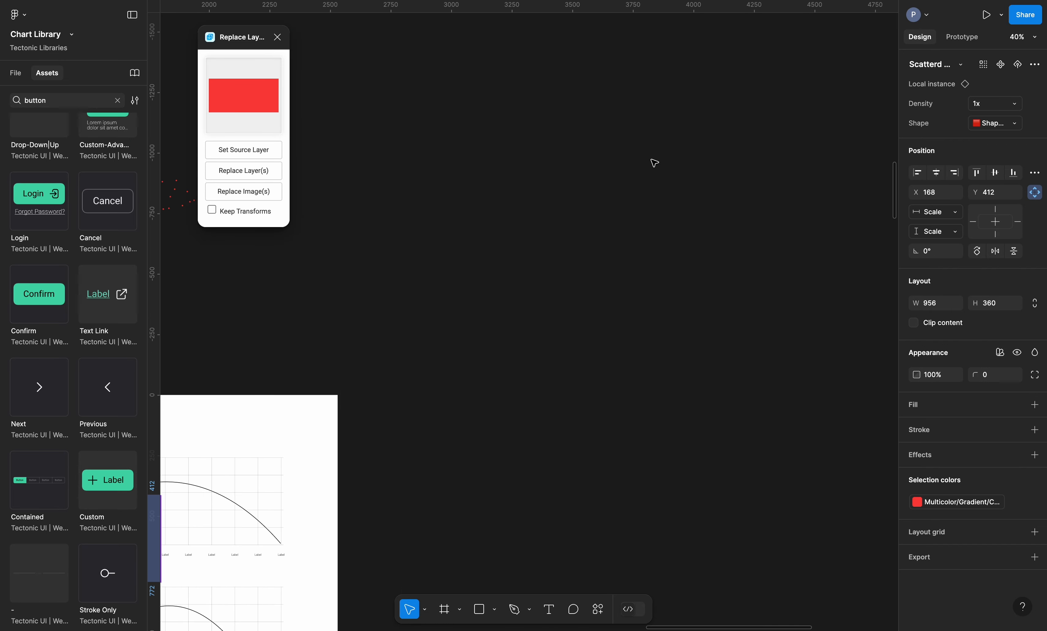